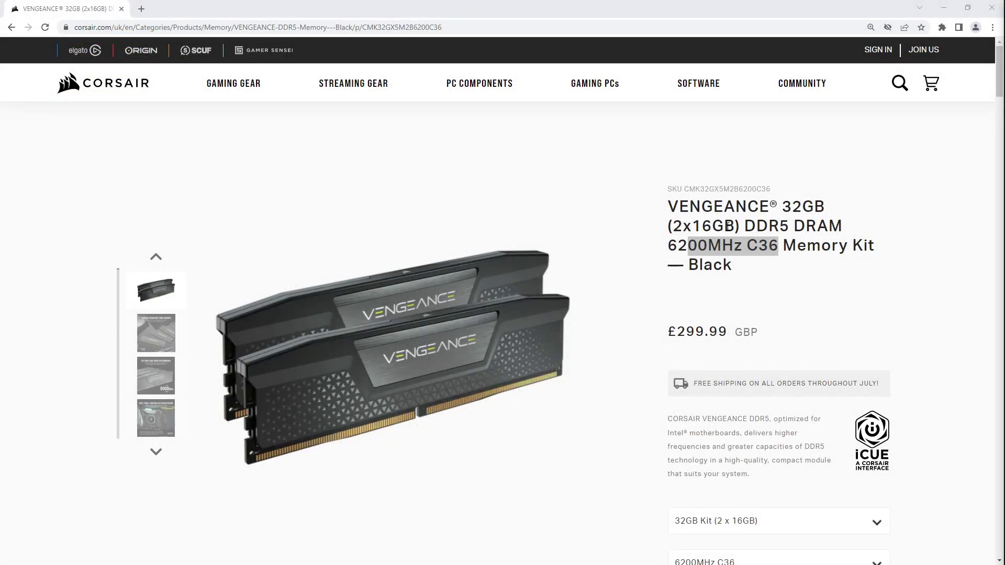
# Step: Clear the title selection on the Corsair Vengeance 32GB DDR5 6200MHz C36 product page
pyautogui.click(872, 263)
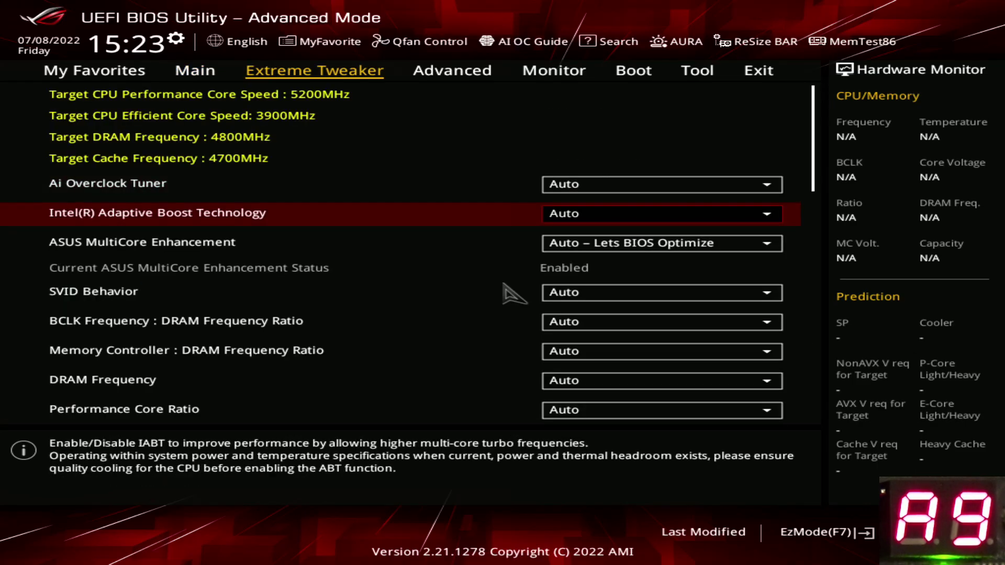
pyautogui.press('Up')
pyautogui.press('Return')
pyautogui.press('Down')
pyautogui.press('Return')
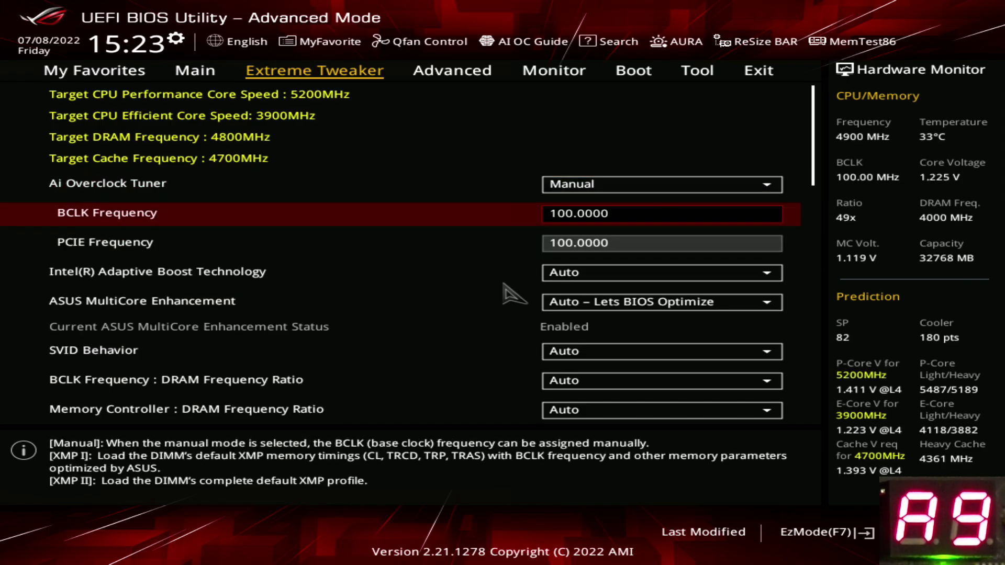
pyautogui.press('Return')
pyautogui.press('Down')
pyautogui.press('Return')
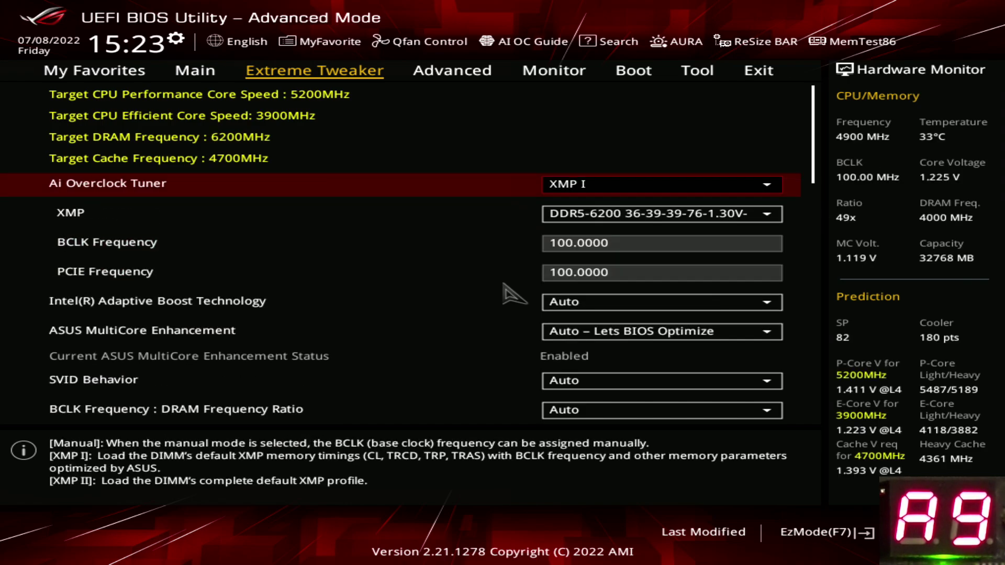
pyautogui.press('F10')
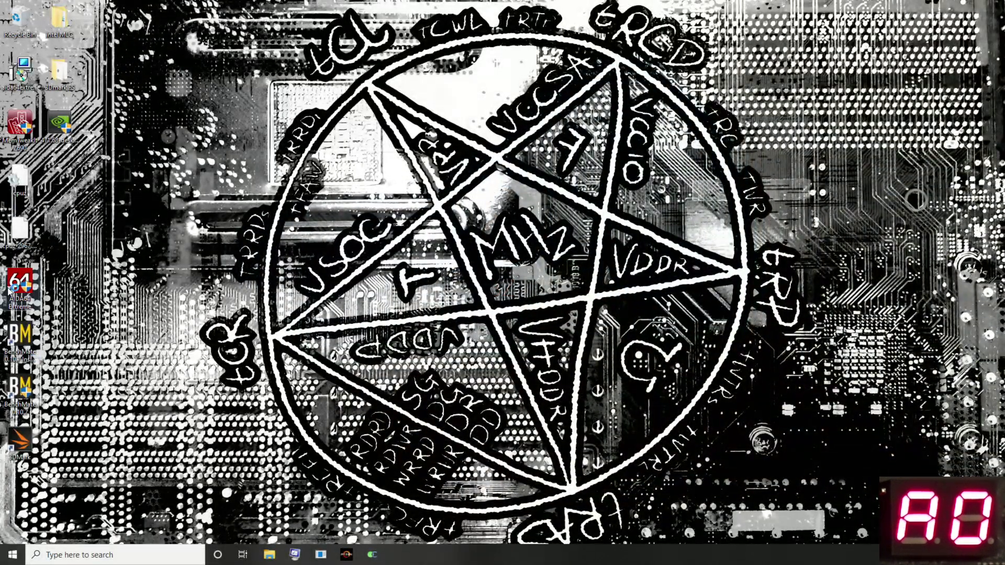
# Step: Launch AIDA64 Extreme and run the Cache and Memory Benchmark: 98912 MB/s read, 64.6 ns latency
pyautogui.doubleClick(20, 287)
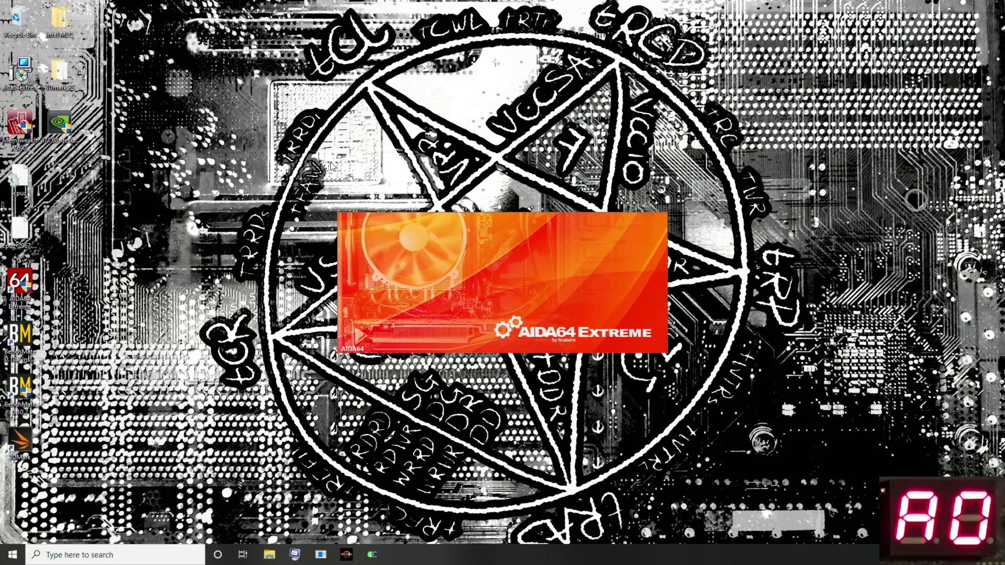
pyautogui.click(449, 124)
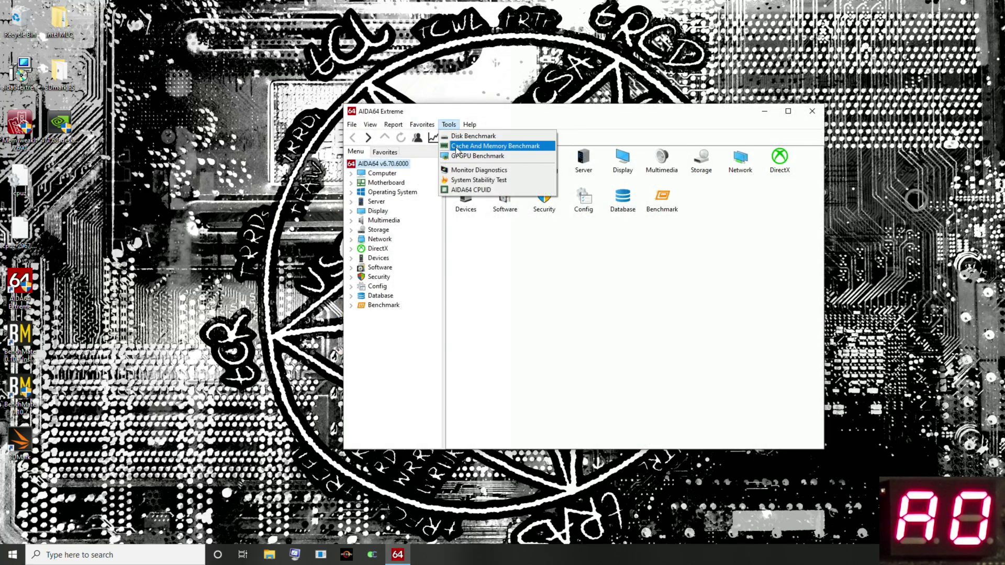
pyautogui.click(457, 147)
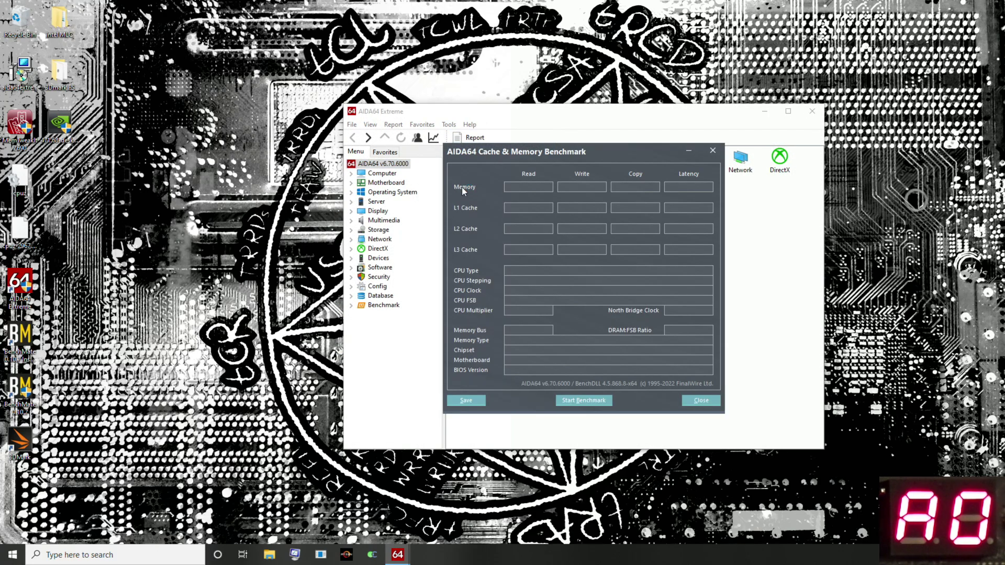
pyautogui.press('Return')
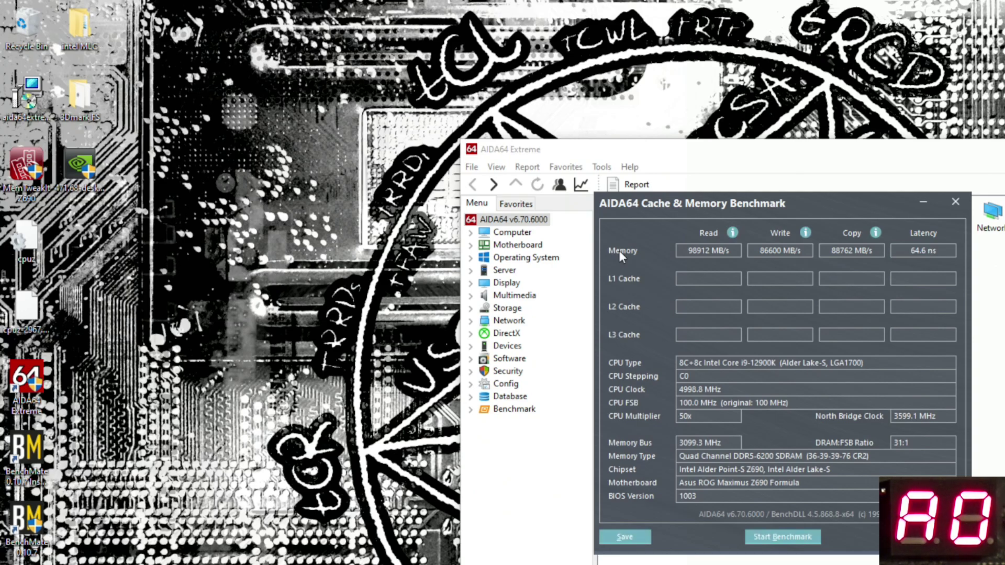
# Step: Re-measure memory latency at 64.1 ns, then close the benchmark and AIDA64 Extreme
pyautogui.click(934, 250)
pyautogui.doubleClick(944, 249)
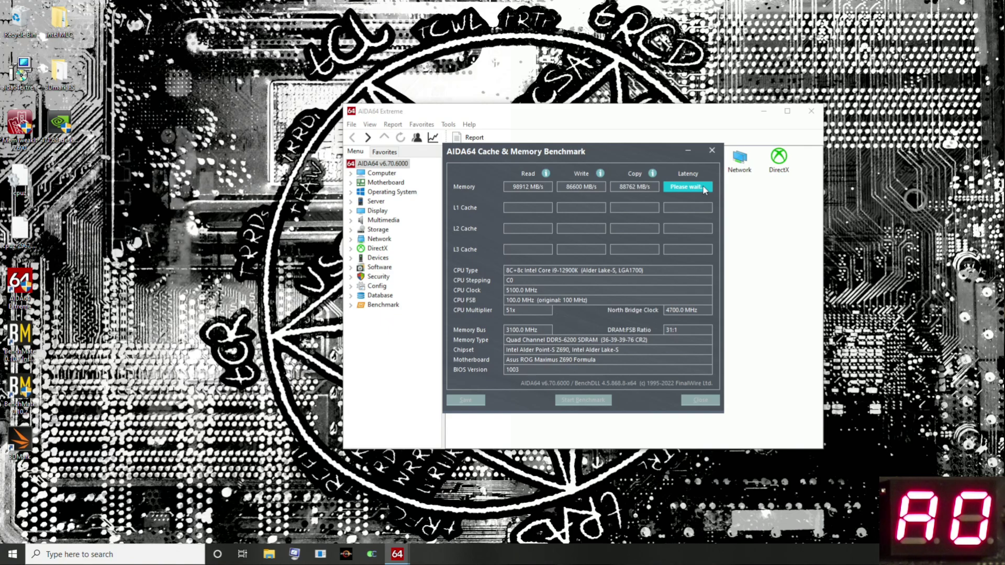
pyautogui.click(718, 154)
pyautogui.click(813, 111)
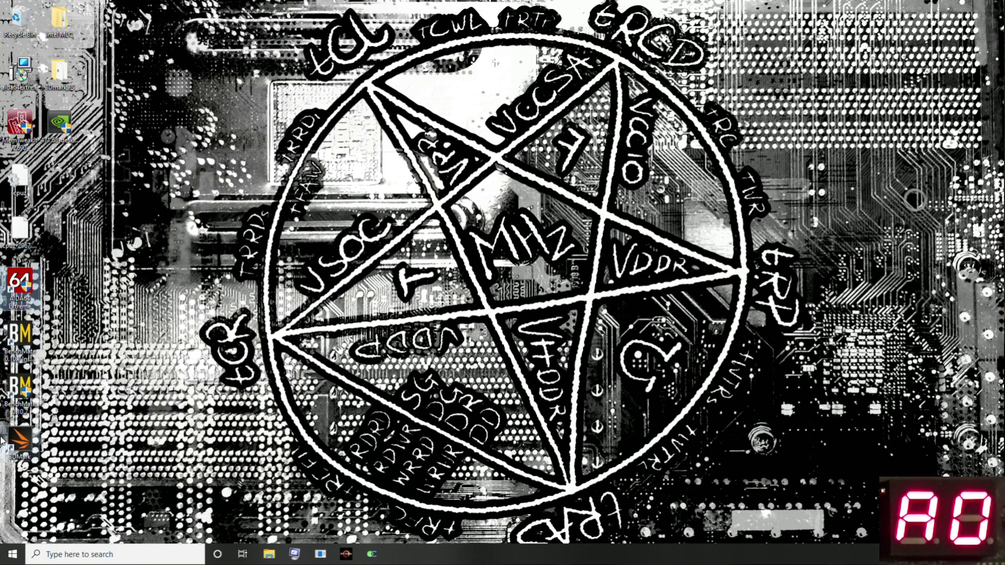
# Step: Launch 3DMark and set a Time Spy custom run with Graphics tests 1 and 2 off
pyautogui.doubleClick(20, 442)
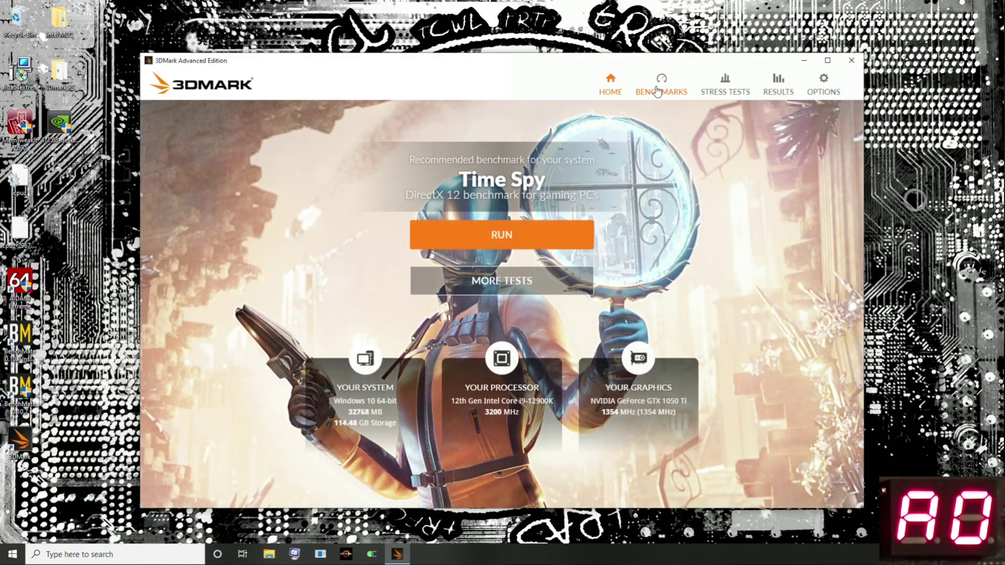
pyautogui.click(661, 91)
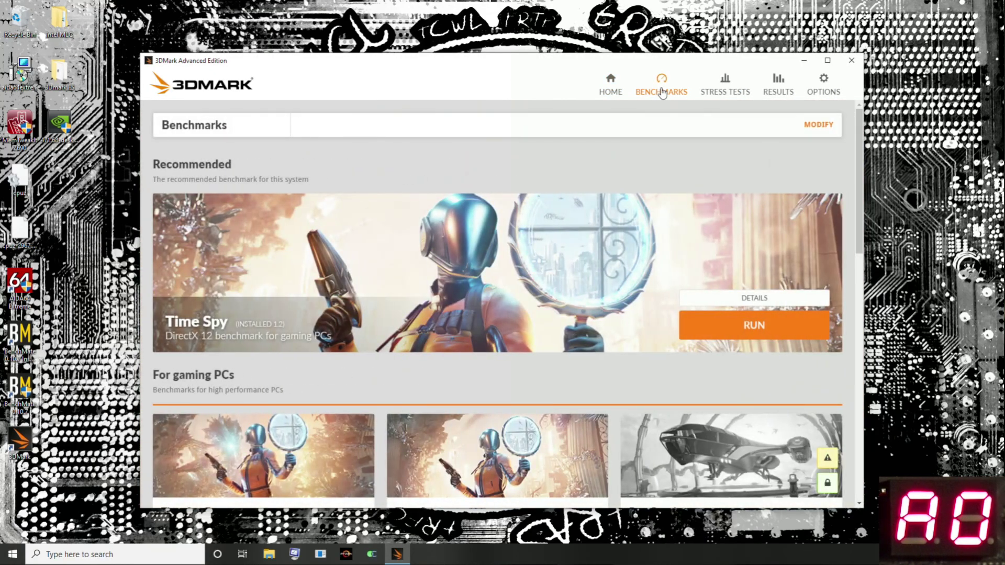
pyautogui.click(543, 256)
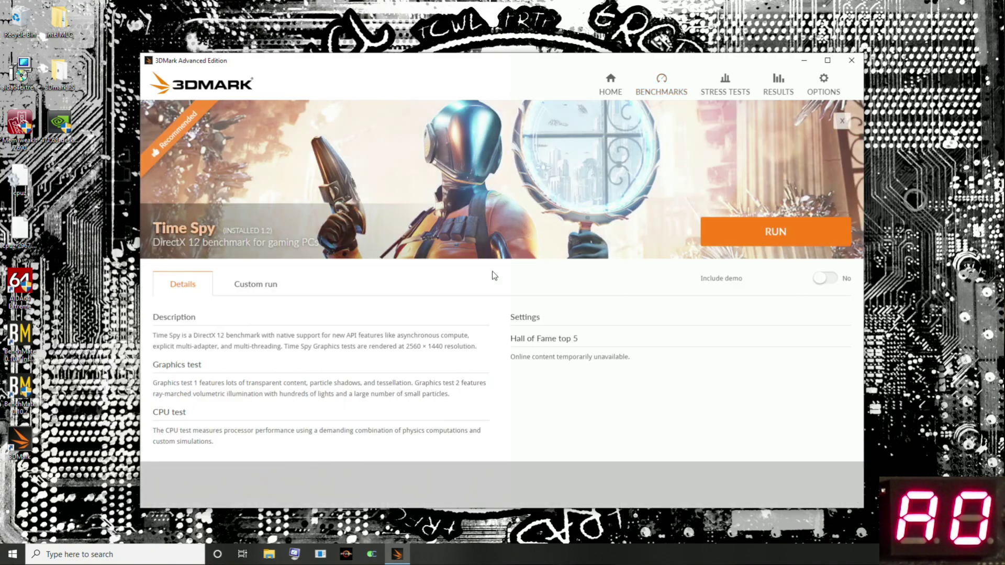
pyautogui.click(250, 288)
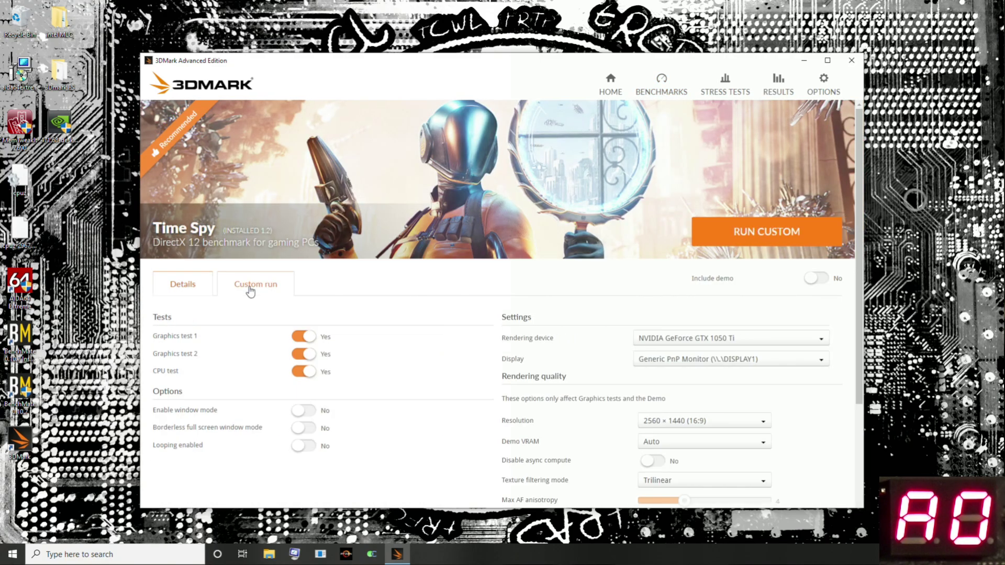
pyautogui.click(304, 336)
pyautogui.click(305, 355)
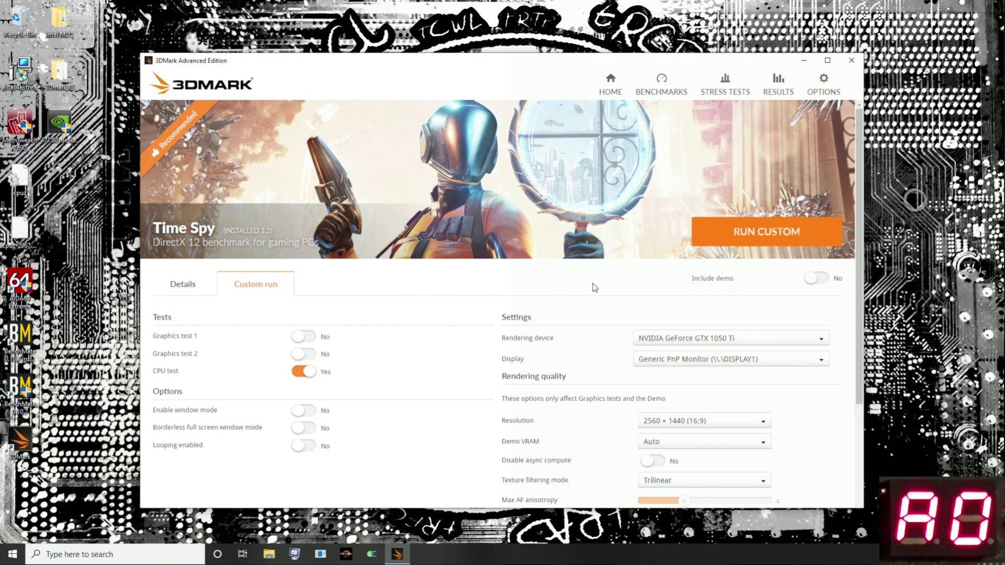
# Step: Run the CPU-only Time Spy test, select the 19 567 CPU score, and close 3DMark
pyautogui.click(753, 243)
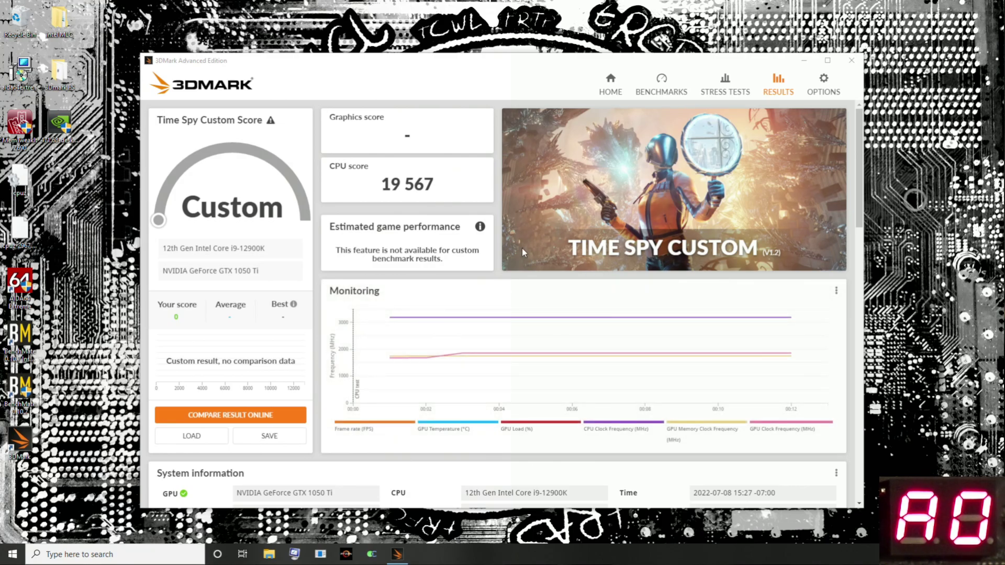
pyautogui.moveTo(448, 195); pyautogui.dragTo(369, 198)
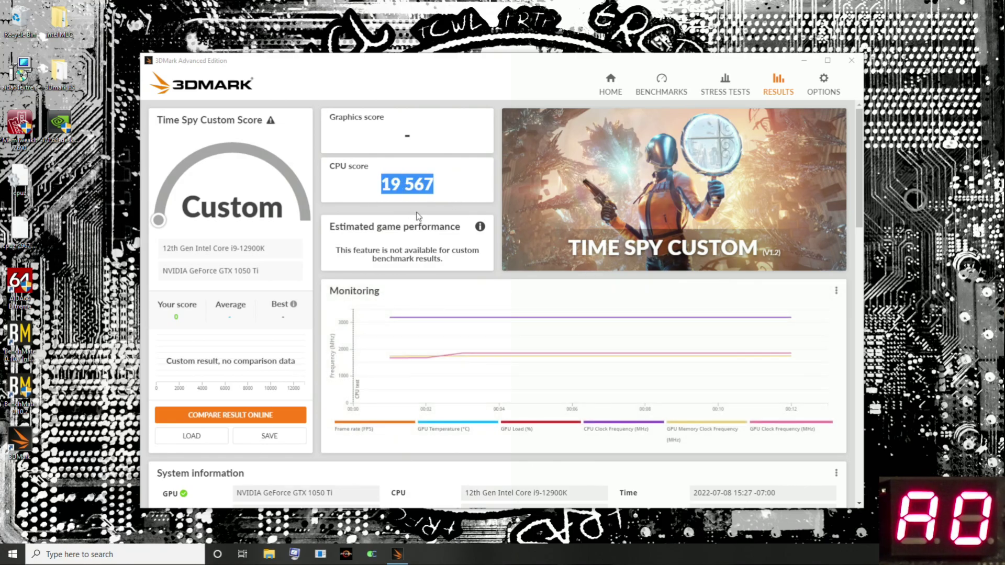
pyautogui.click(854, 61)
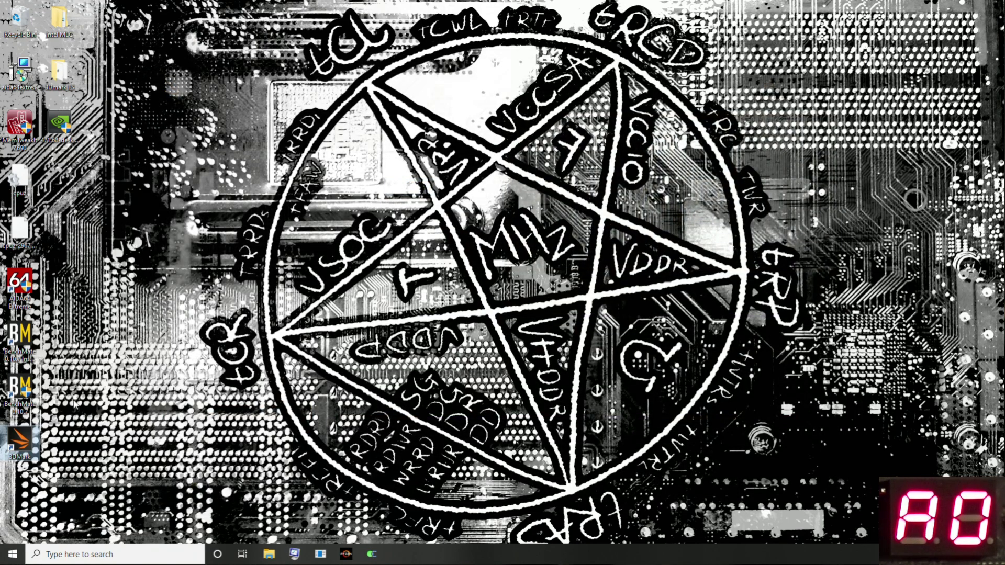
# Step: Restart Windows from the Start button's power menu to boot into the BIOS
pyautogui.rightClick(12, 554)
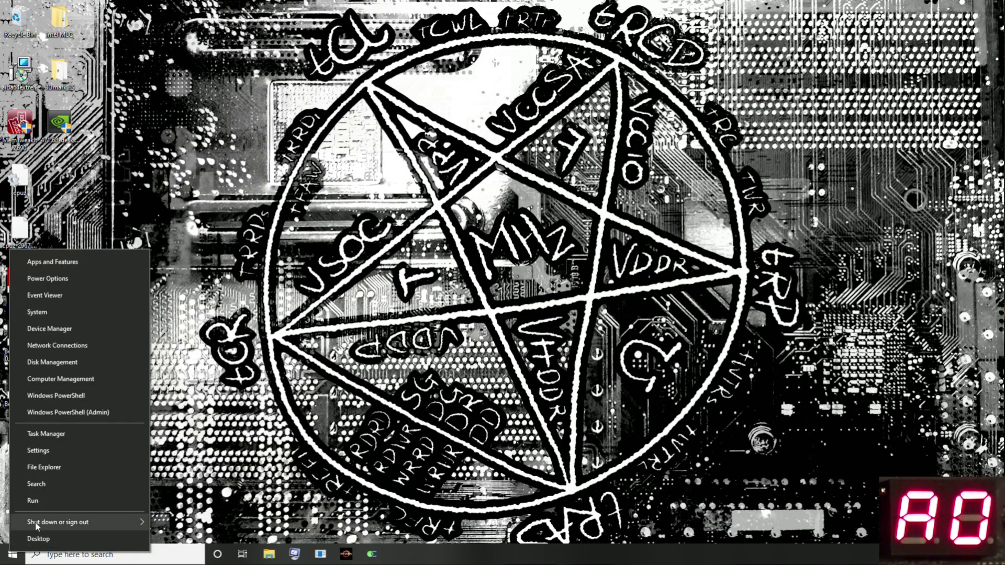
pyautogui.moveTo(37, 523)
pyautogui.click(171, 518)
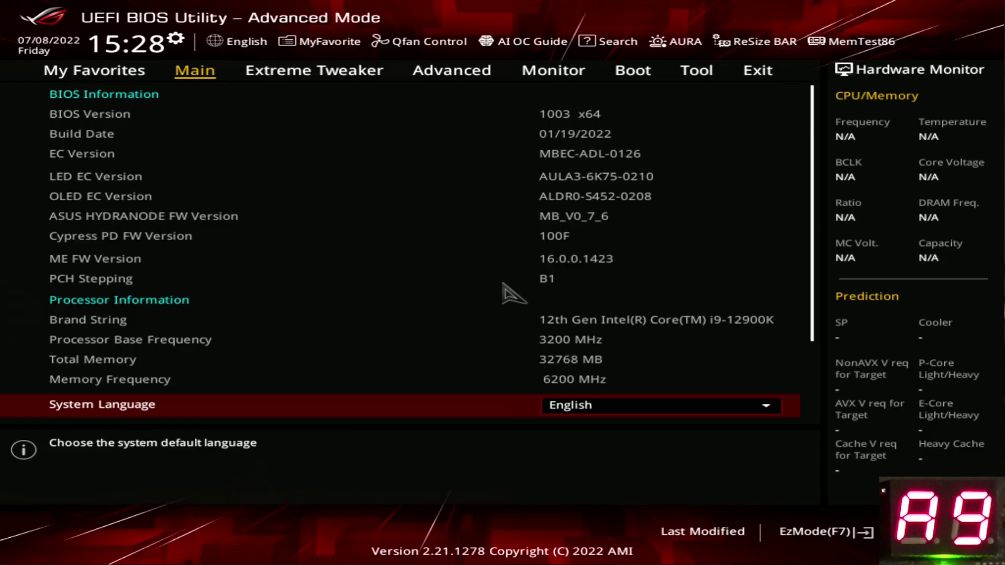
# Step: Set CPU System Agent Voltage to Manual Mode with a 1.1 V override
pyautogui.press('Right')
pyautogui.press('Up')
pyautogui.press('Up')
pyautogui.press('Up')
pyautogui.press('Up')
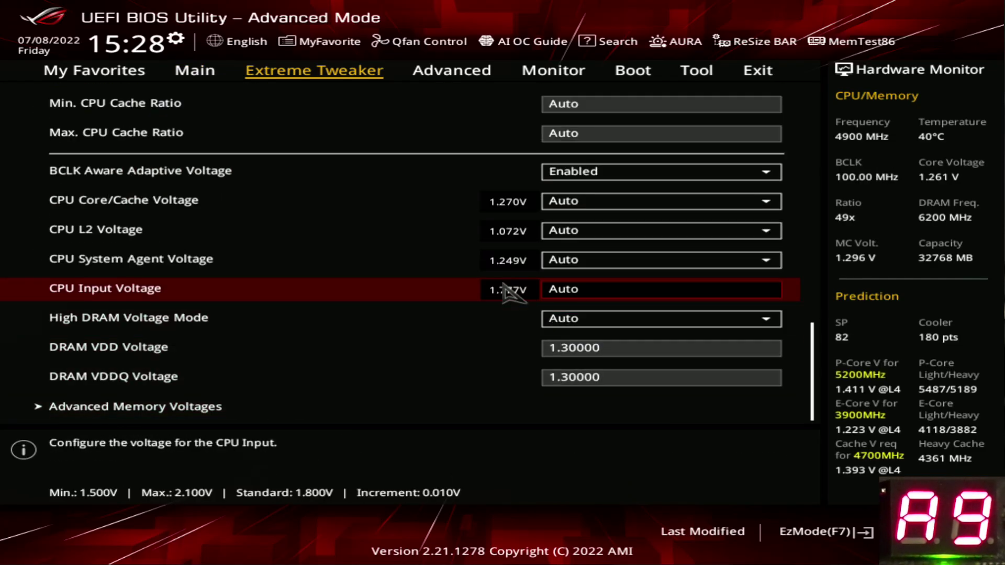
pyautogui.press('Up')
pyautogui.press('Return')
pyautogui.press('Down')
pyautogui.press('Return')
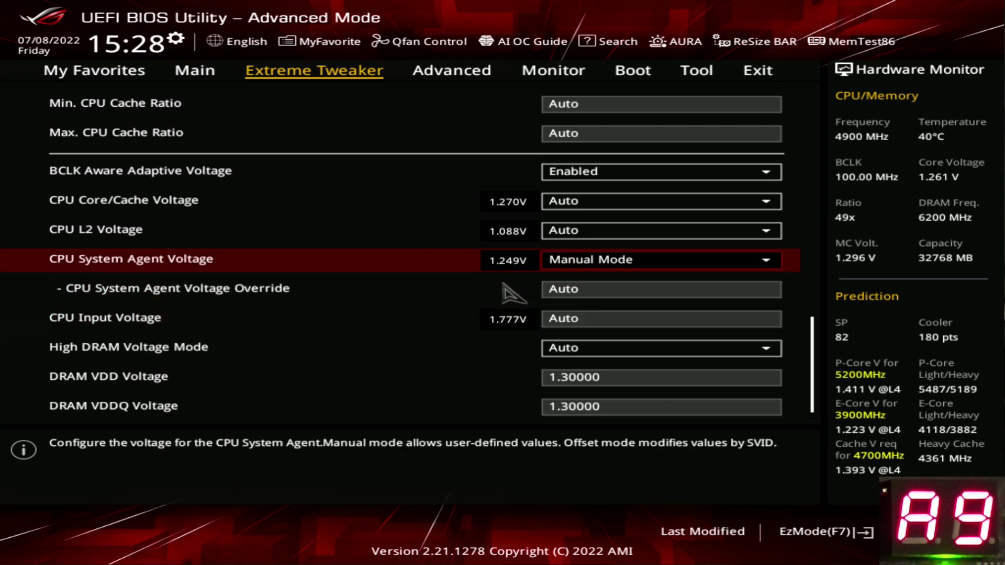
pyautogui.press('Down')
pyautogui.write('1')
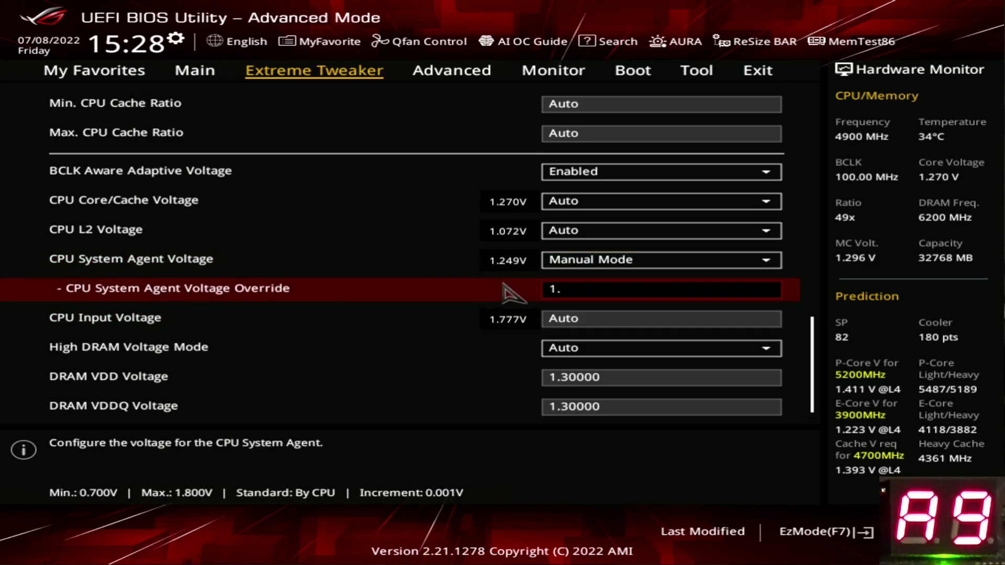
pyautogui.write('.1')
pyautogui.press('Up')
# Step: Set CPU Input Voltage to 1.9 V
pyautogui.press('Down')
pyautogui.press('Down')
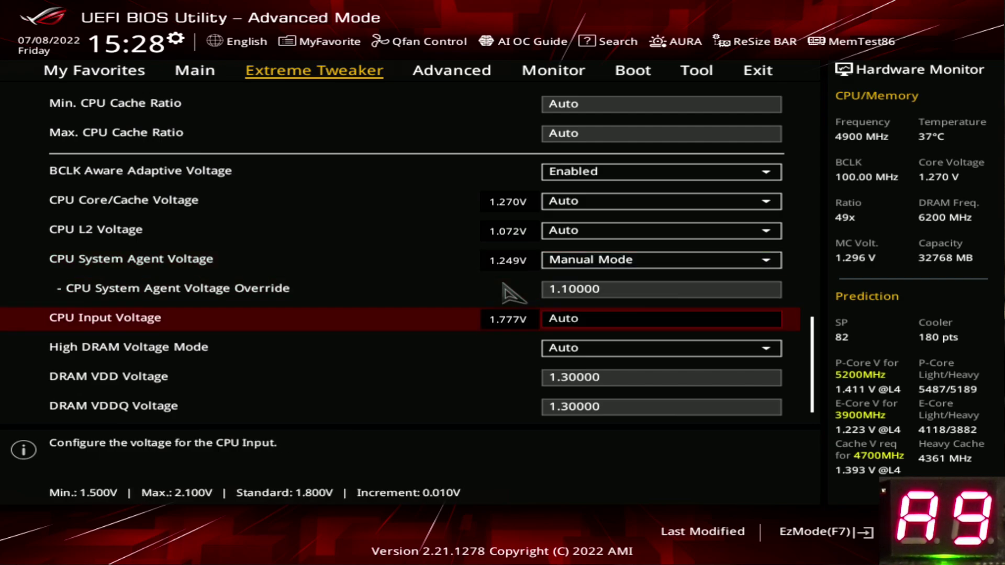
pyautogui.write('1.9')
pyautogui.press('Up')
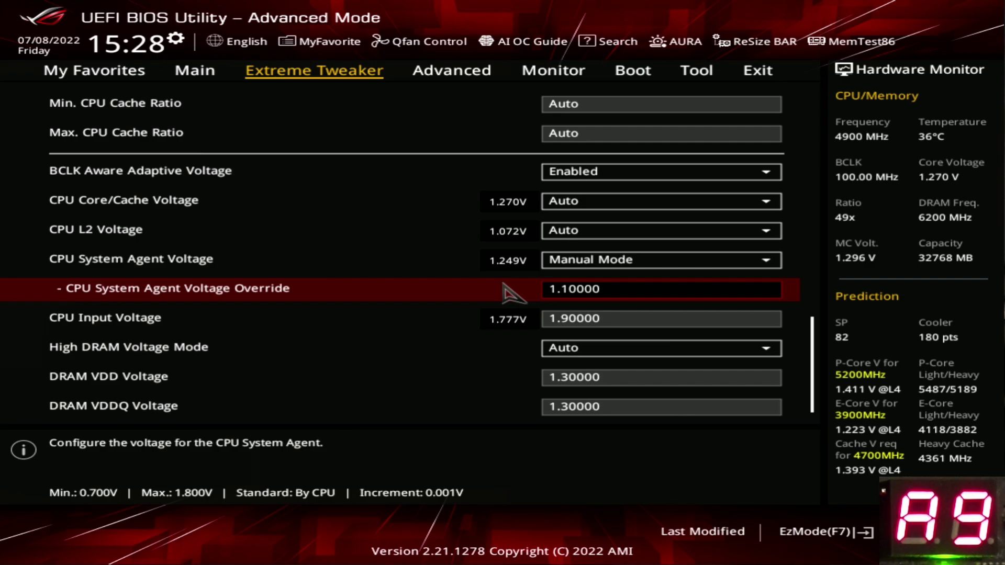
pyautogui.press('Up')
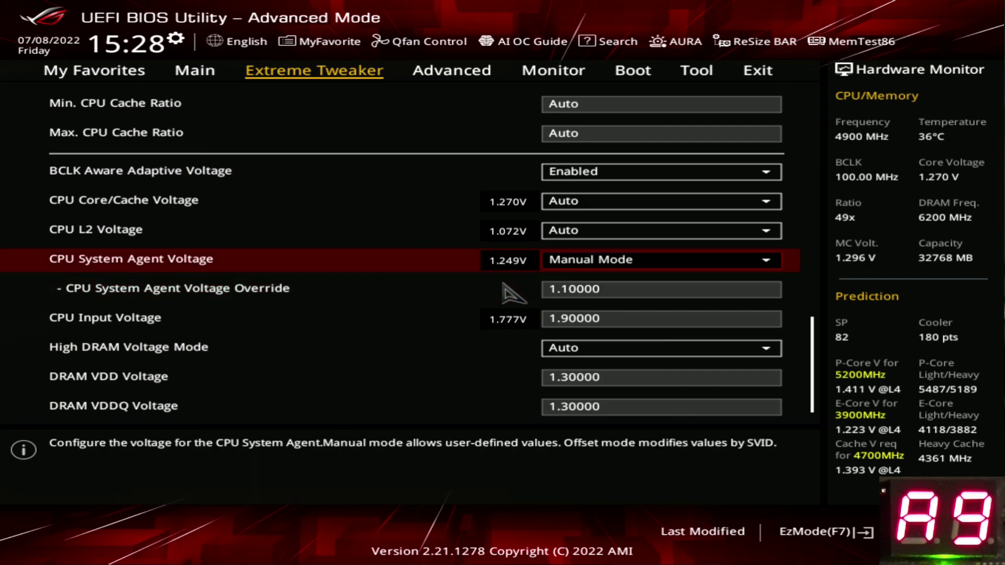
pyautogui.press('Down')
pyautogui.press('Down')
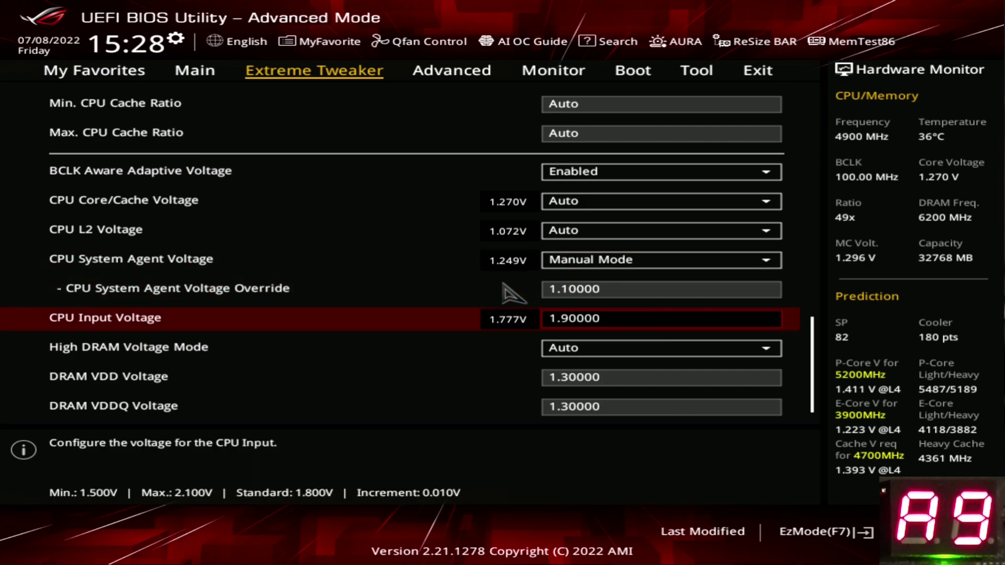
pyautogui.press('Up')
pyautogui.press('Down')
pyautogui.press('Up')
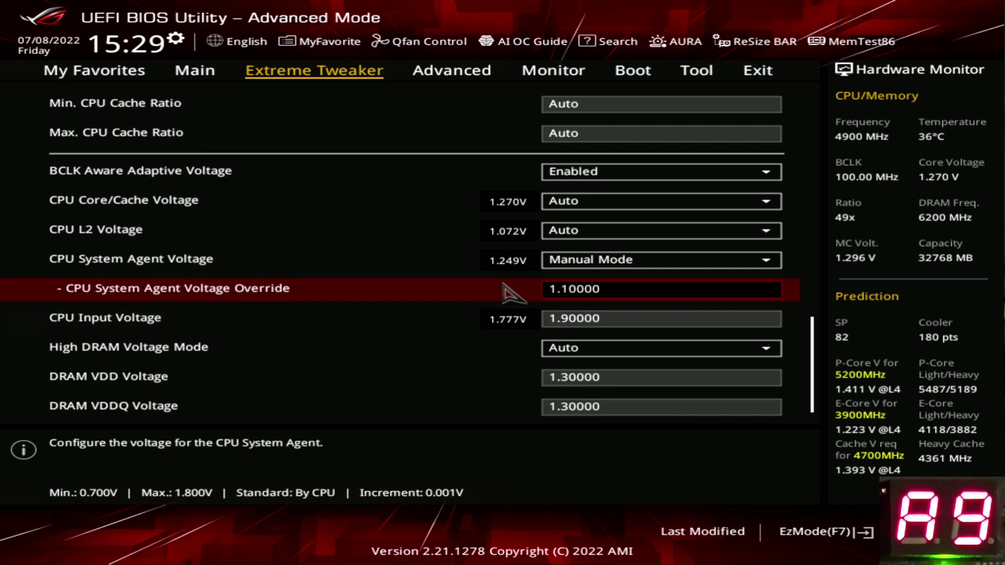
pyautogui.press('Down')
pyautogui.press('Down')
pyautogui.press('Up')
pyautogui.press('Up')
pyautogui.press('Down')
pyautogui.press('Down')
# Step: Set DRAM VDD and DRAM VDDQ voltages to 1.4 V
pyautogui.press('Down')
pyautogui.press('Up')
pyautogui.press('Up')
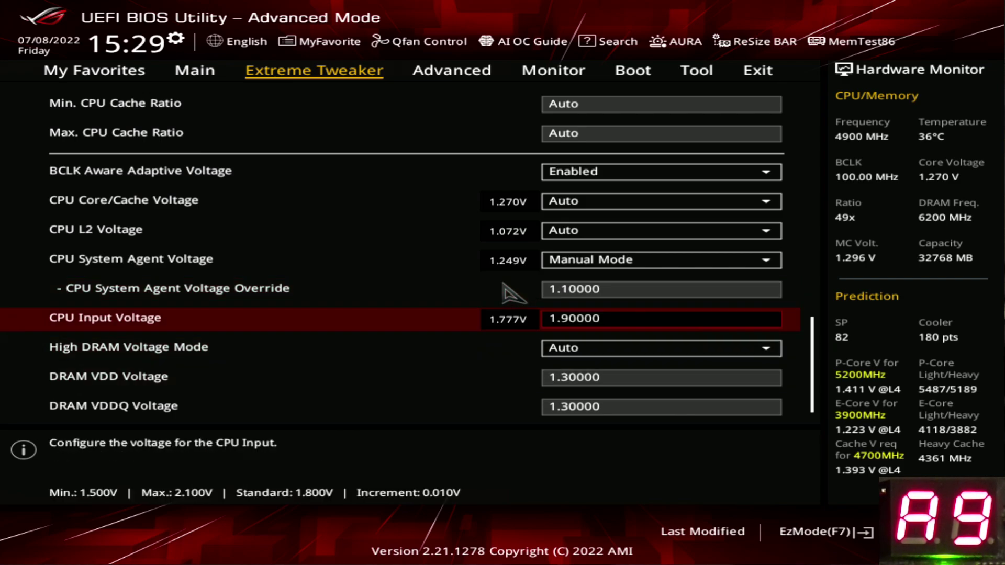
pyautogui.press('Down')
pyautogui.press('Down')
pyautogui.write('1')
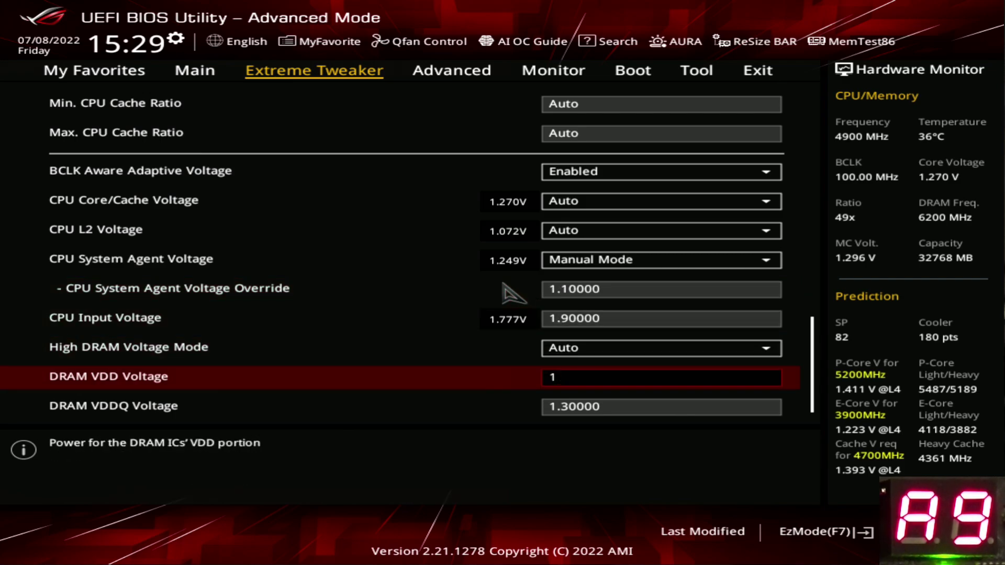
pyautogui.write('.3')
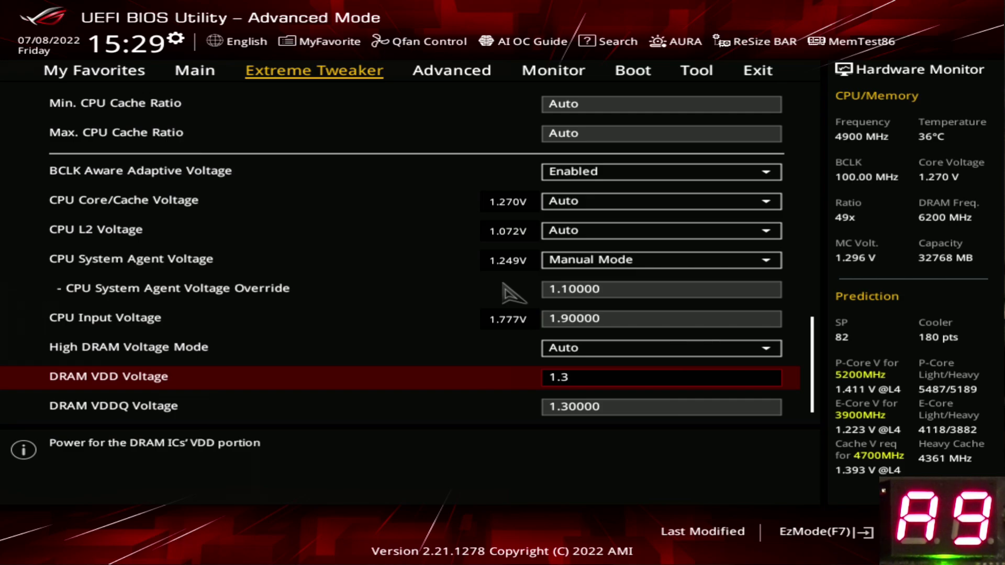
pyautogui.press('BackSpace')
pyautogui.write('4')
pyautogui.press('Down')
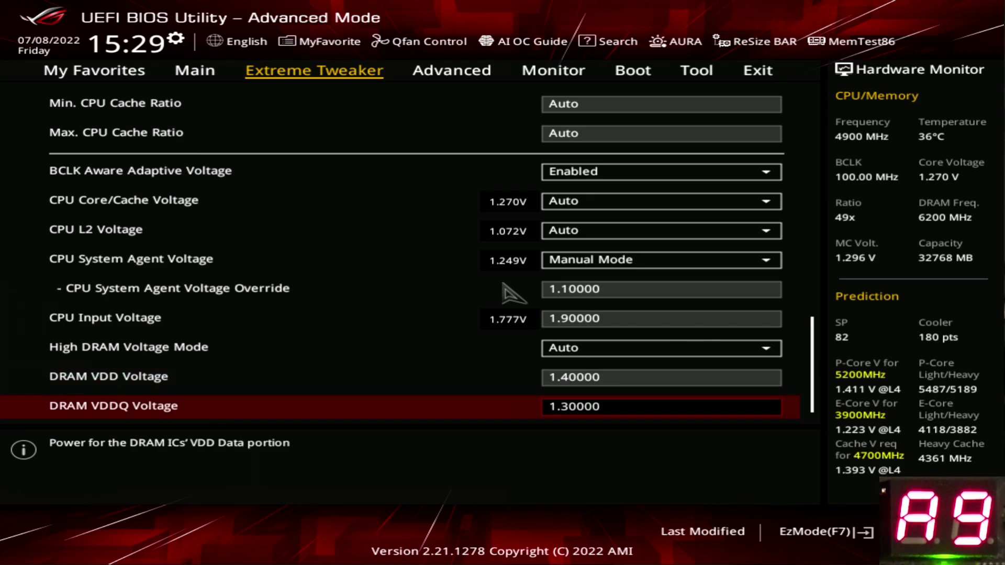
pyautogui.write('1')
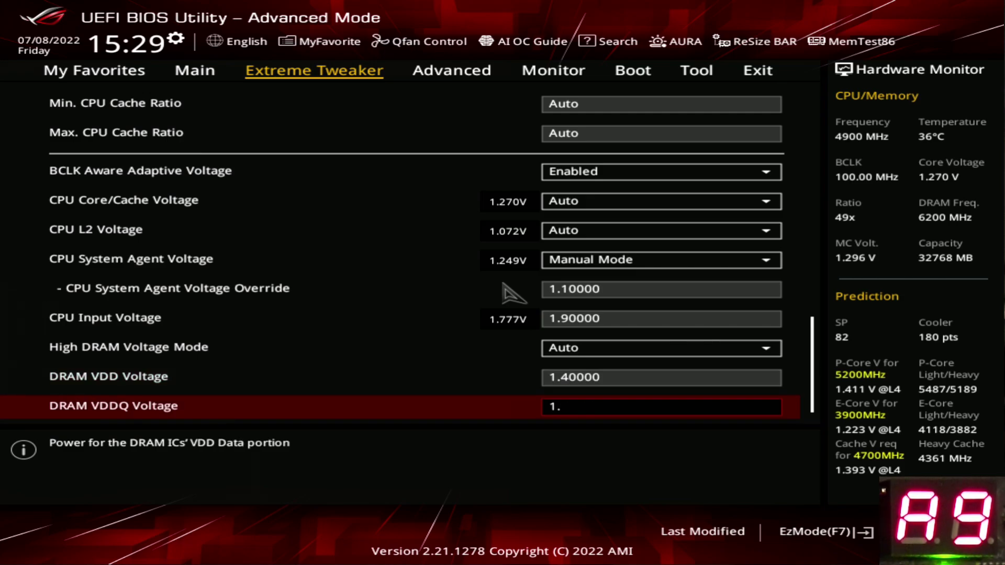
pyautogui.write('.4')
# Step: Confirm DRAM VDDQ at 1.4 V and set IVR Transmitter VDDQ Voltage to 1.4 V
pyautogui.press('Down')
pyautogui.press('Return')
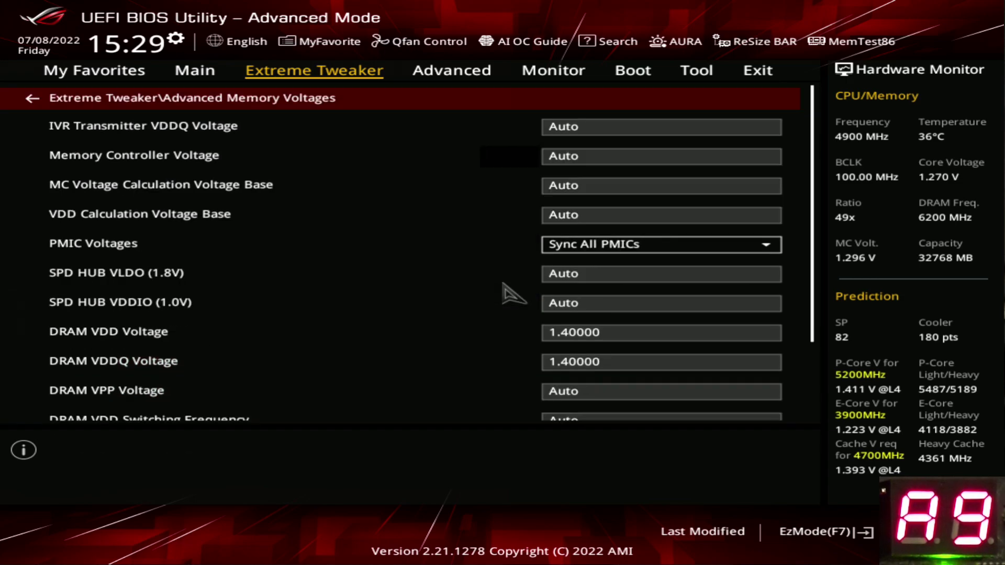
pyautogui.press('Down')
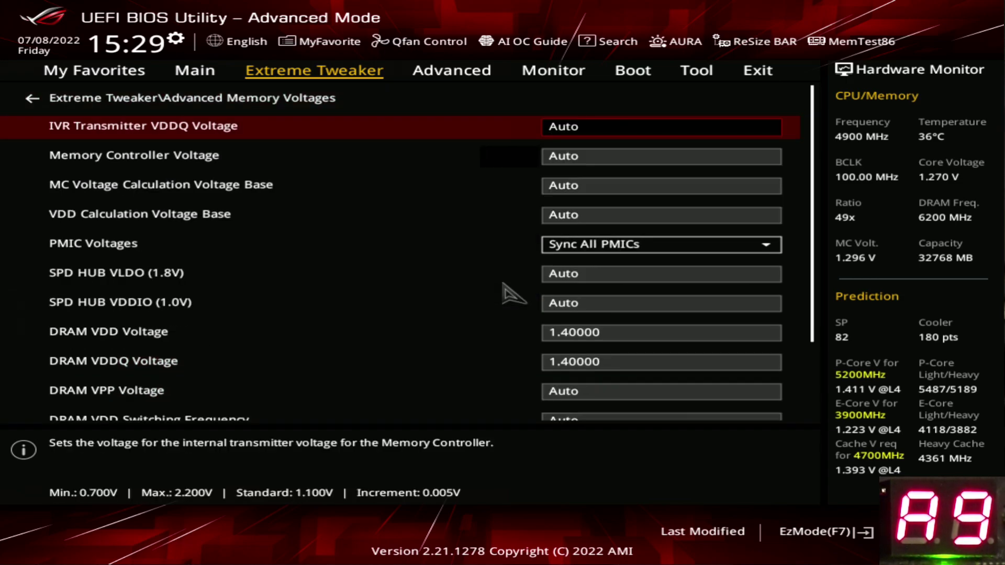
pyautogui.write('1.4')
pyautogui.press('Up')
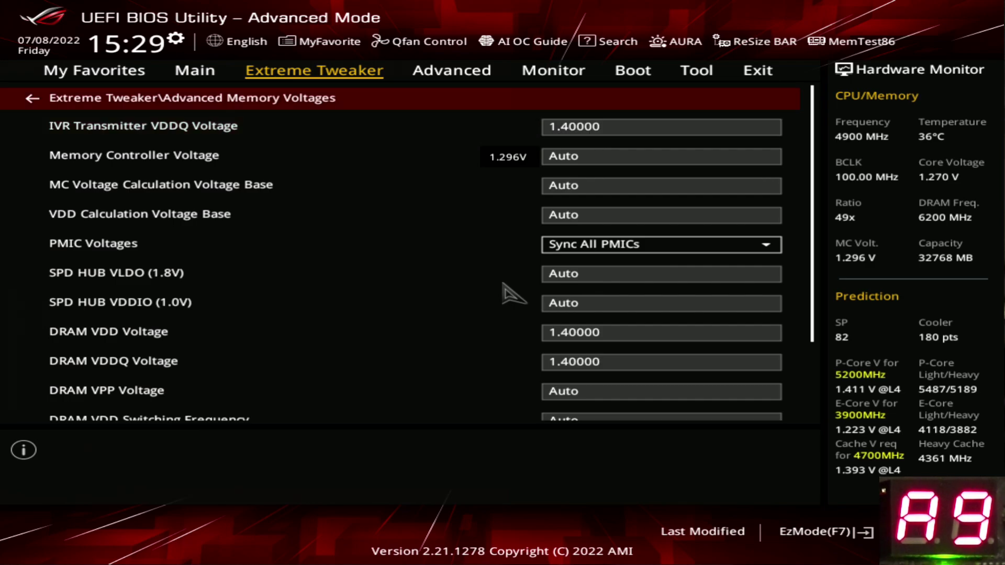
pyautogui.press('Return')
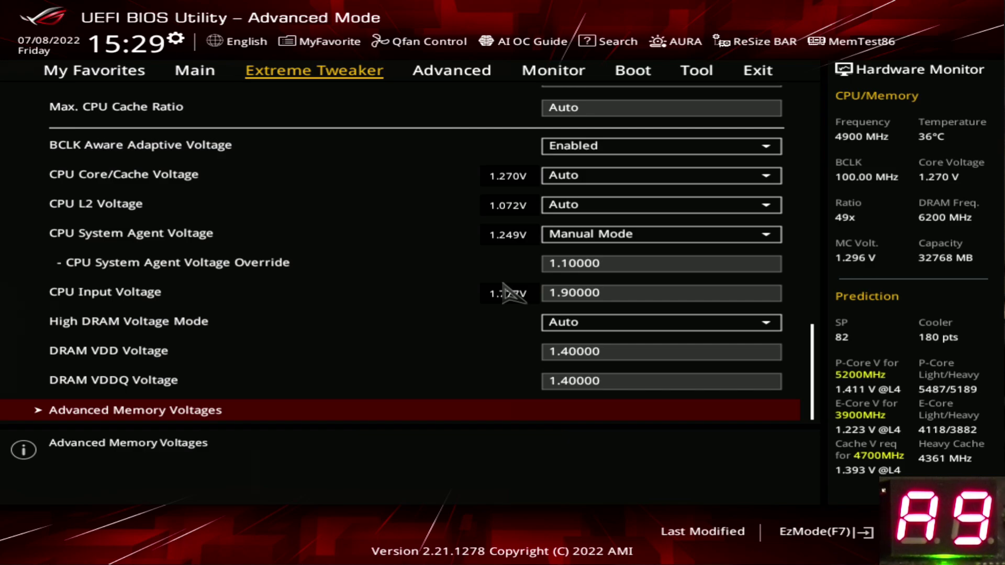
# Step: Move up the Extreme Tweaker list to the DRAM Timing Control entry
pyautogui.press('Up')
pyautogui.press('Up')
pyautogui.press('Up')
pyautogui.press('Up')
pyautogui.press('Up')
pyautogui.press('Up')
pyautogui.press('Up')
pyautogui.press('Up')
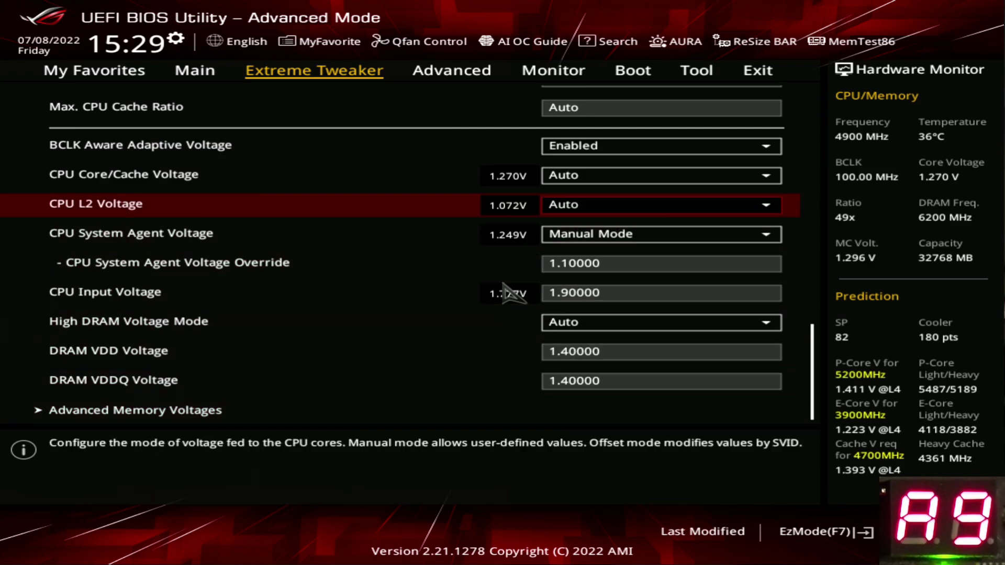
pyautogui.press('Up')
pyautogui.press('Up')
pyautogui.press('Up')
pyautogui.press('Down')
pyautogui.press('Down')
pyautogui.press('Down')
pyautogui.press('Down')
pyautogui.press('Down')
pyautogui.press('Down')
pyautogui.press('Down')
pyautogui.press('Up')
pyautogui.press('Up')
pyautogui.press('Up')
pyautogui.press('Up')
pyautogui.press('Up')
pyautogui.press('Up')
pyautogui.press('Up')
pyautogui.press('Up')
pyautogui.press('Up')
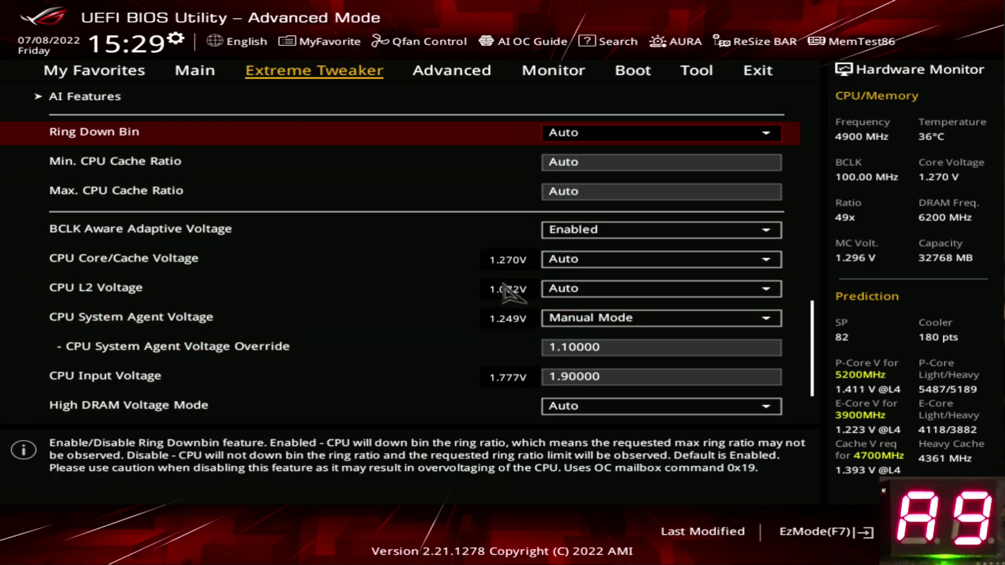
pyautogui.press('Up')
pyautogui.press('Up')
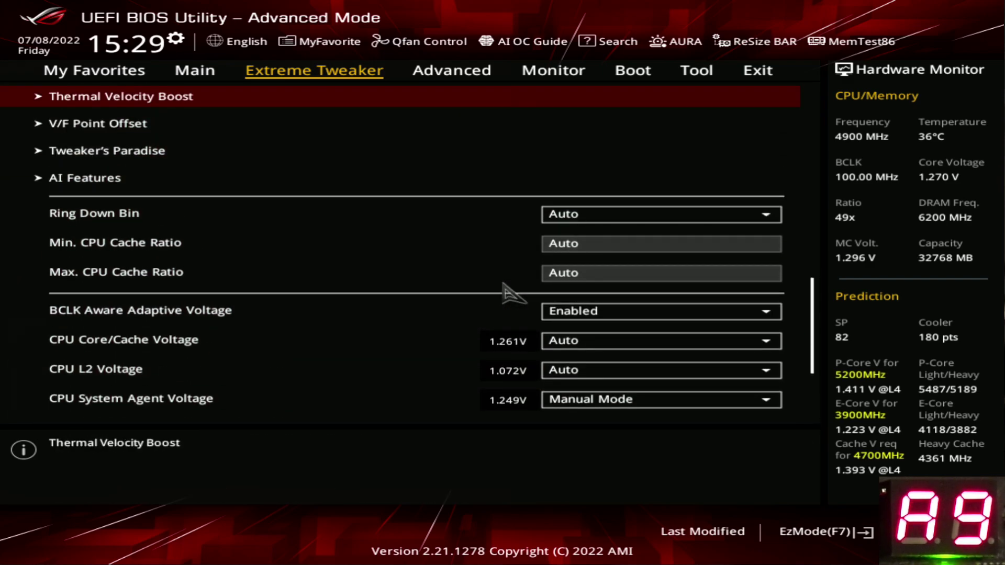
pyautogui.press('Up')
pyautogui.press('Up')
pyautogui.press('Up')
pyautogui.press('Up')
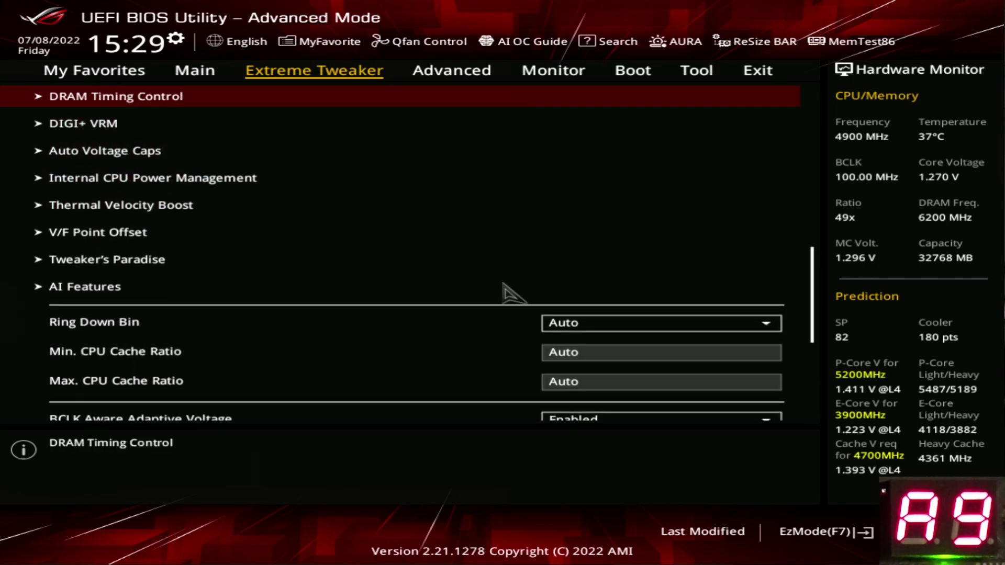
pyautogui.press('Up')
pyautogui.press('Down')
pyautogui.press('Up')
pyautogui.press('Down')
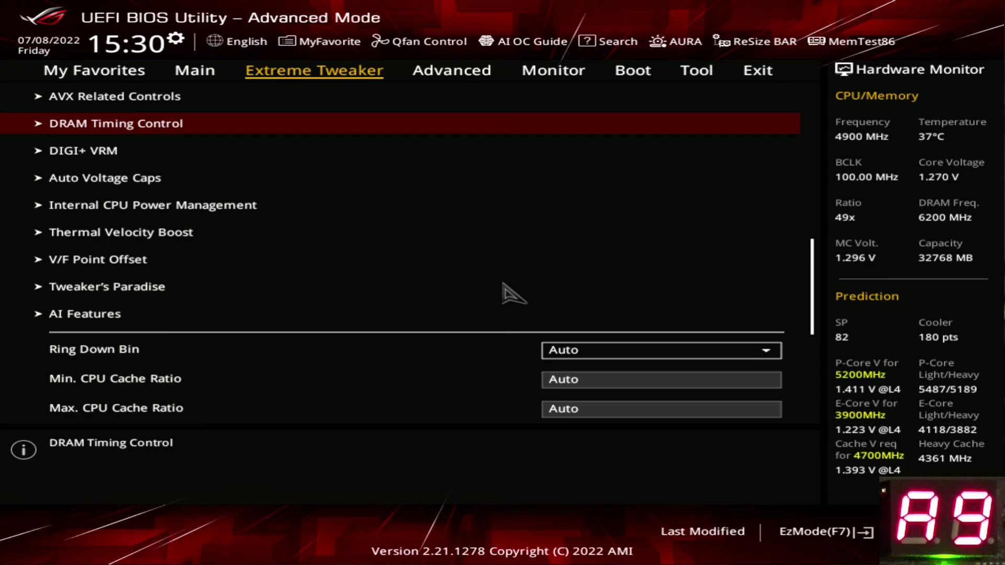
# Step: In DRAM Timing Control, set DRAM RAS# ACT Time (tRAS) to 28
pyautogui.press('Return')
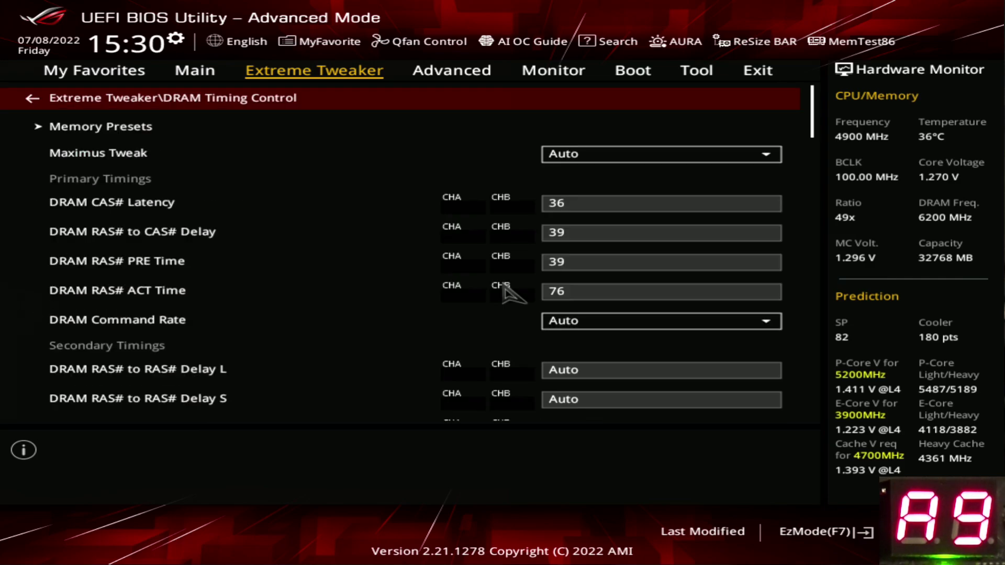
pyautogui.press('Down')
pyautogui.press('Down')
pyautogui.press('Down')
pyautogui.press('Down')
pyautogui.press('Up')
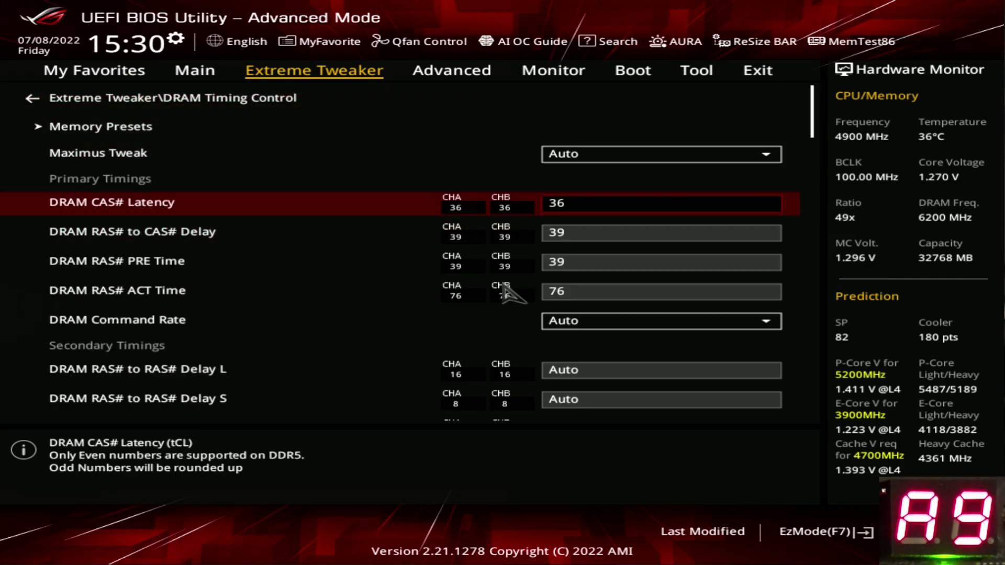
pyautogui.press('Up')
pyautogui.press('Down')
pyautogui.press('Down')
pyautogui.press('Down')
pyautogui.press('Down')
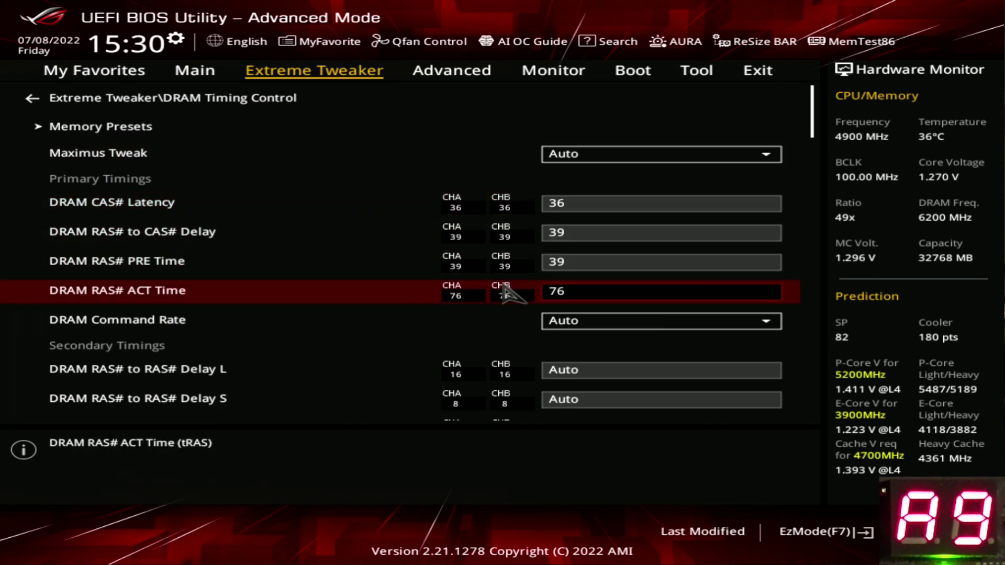
pyautogui.write('289')
pyautogui.press('BackSpace')
pyautogui.press('Up')
pyautogui.press('Up')
pyautogui.press('Up')
pyautogui.press('Up')
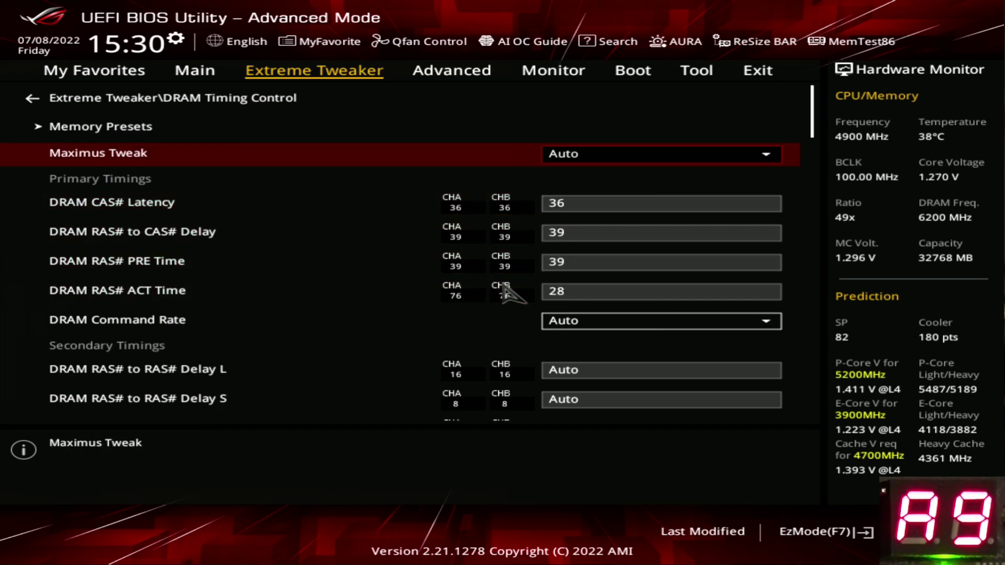
pyautogui.press('Down')
pyautogui.press('Down')
pyautogui.press('Down')
pyautogui.press('Down')
pyautogui.press('Down')
pyautogui.press('Down')
pyautogui.press('Down')
pyautogui.press('Up')
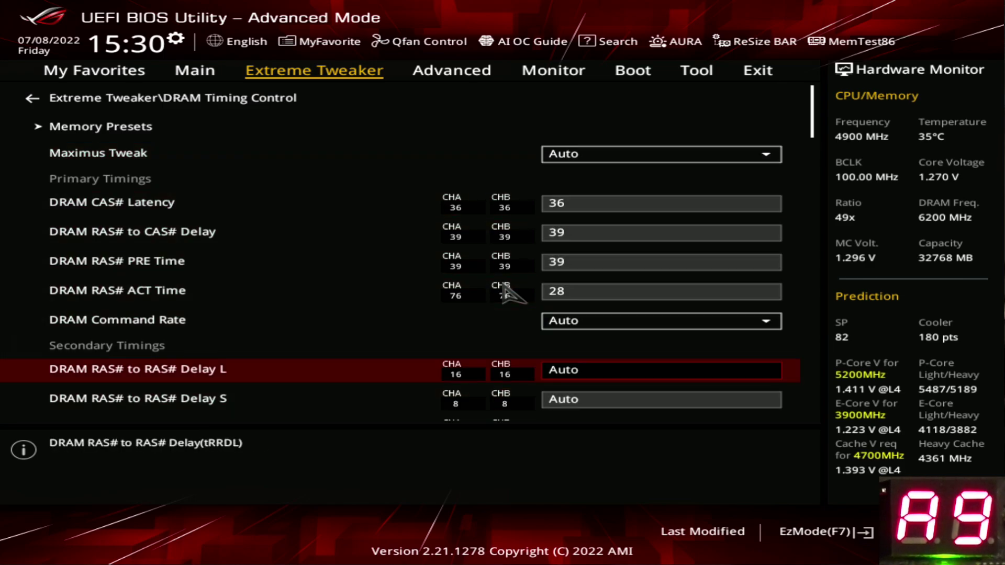
# Step: Set RAS# to RAS# Delay L to 6, Delay S to 4, and REF Cycle Time to 333
pyautogui.write('6')
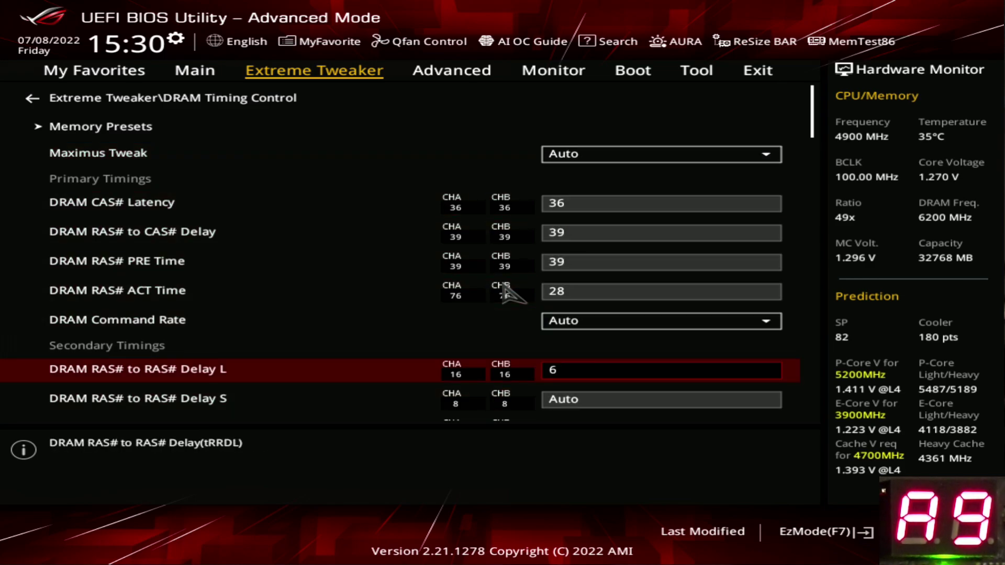
pyautogui.press('Down')
pyautogui.write('4')
pyautogui.press('Down')
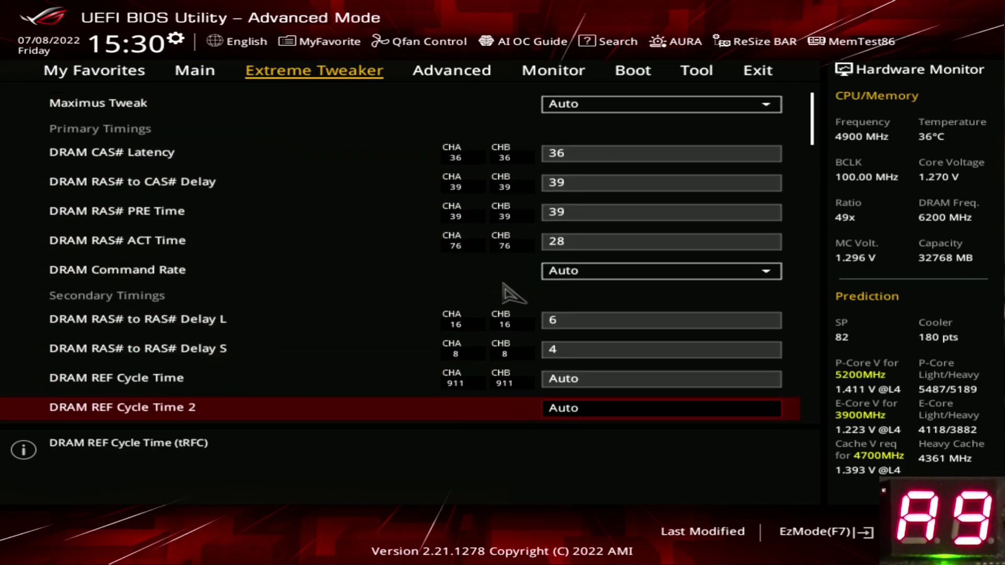
pyautogui.write('3334')
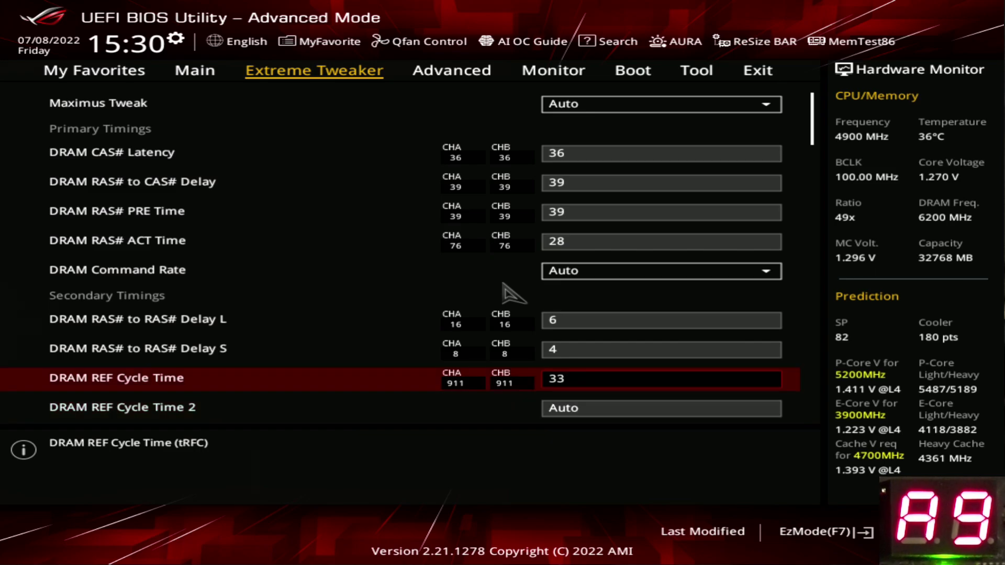
pyautogui.press('BackSpace')
pyautogui.press('Down')
pyautogui.press('Down')
pyautogui.press('Down')
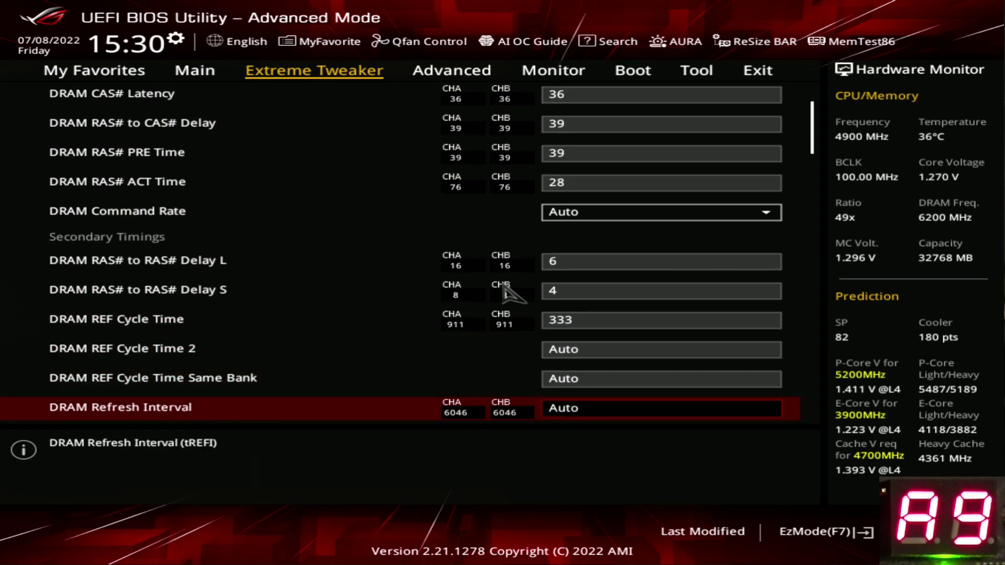
# Step: Set Refresh Interval to 65000, READ to PRE Time to 12, and FOUR ACT WIN Time to 16
pyautogui.write('65')
pyautogui.press('Escape')
pyautogui.press('Up')
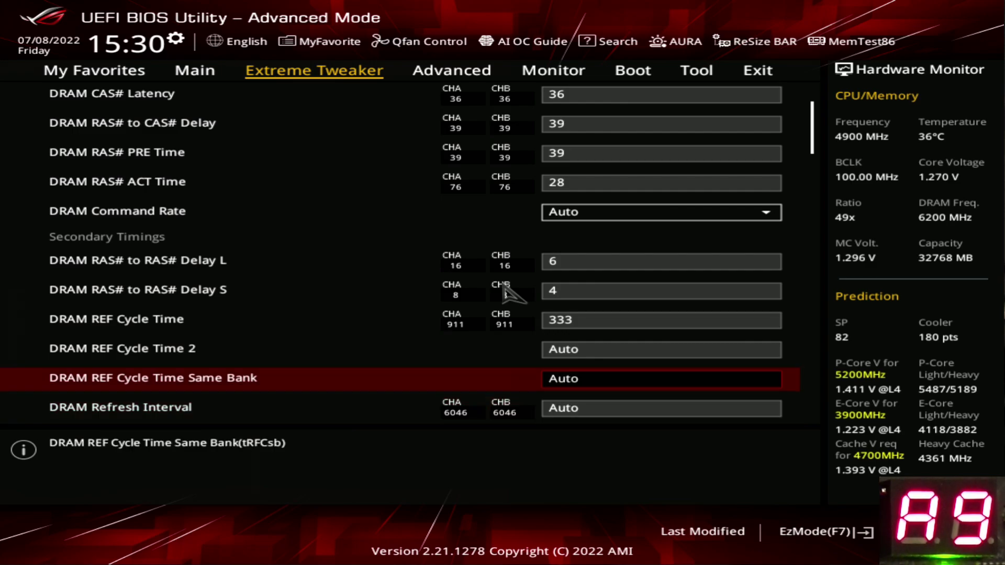
pyautogui.press('Down')
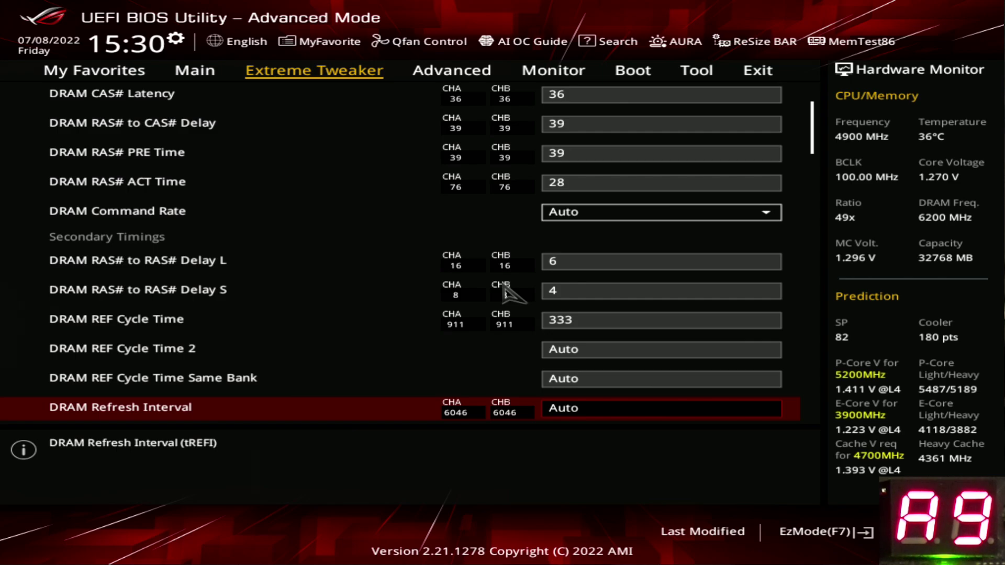
pyautogui.write('65000')
pyautogui.press('Down')
pyautogui.press('Down')
pyautogui.press('Down')
pyautogui.press('Up')
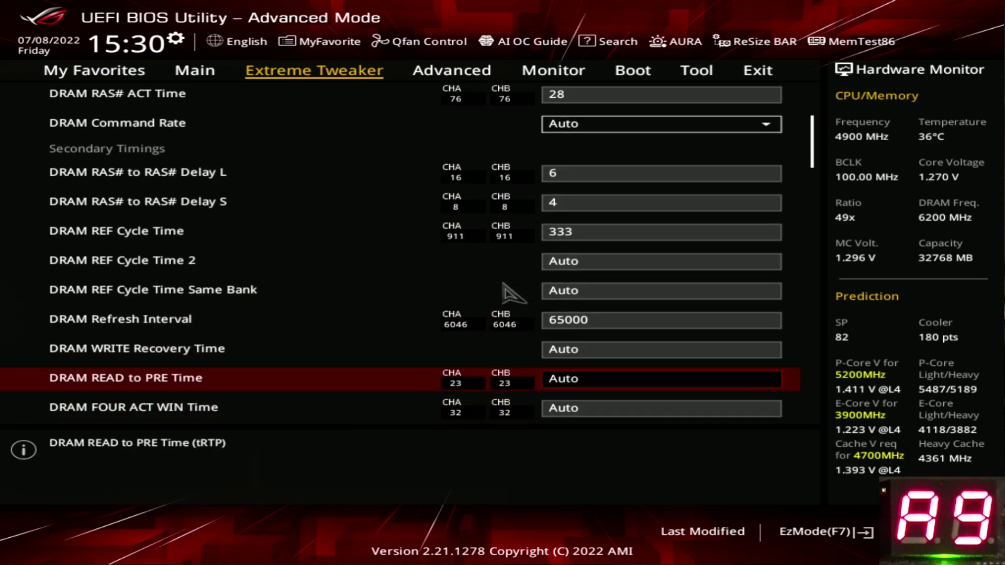
pyautogui.write('12')
pyautogui.press('Down')
pyautogui.press('Down')
pyautogui.press('Up')
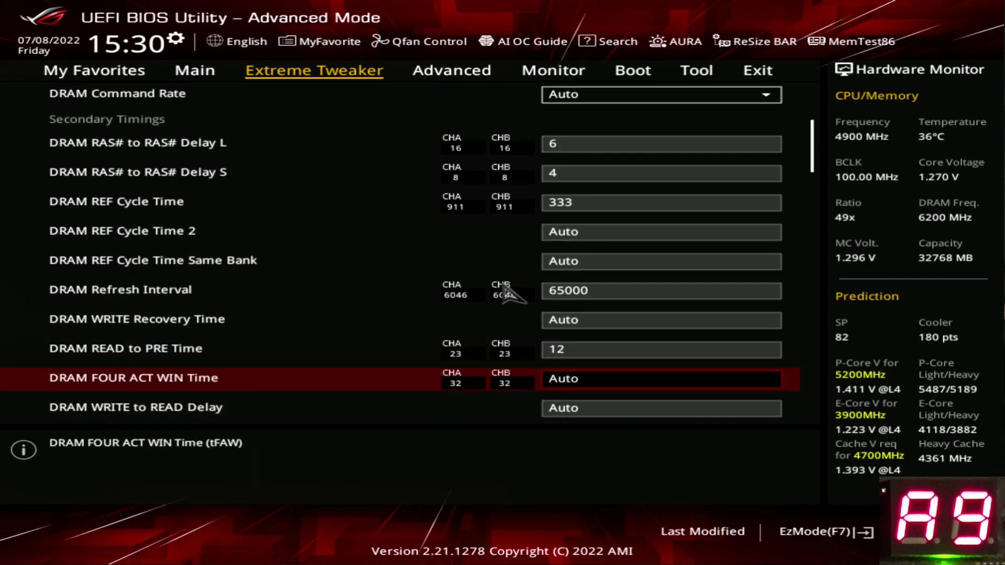
pyautogui.write('16')
pyautogui.press('Down')
pyautogui.press('Down')
pyautogui.press('Down')
# Step: Set DRAM WRITE to READ Delay S to 4
pyautogui.press('Up')
pyautogui.press('Down')
pyautogui.press('Down')
pyautogui.press('Down')
pyautogui.press('Up')
pyautogui.press('Up')
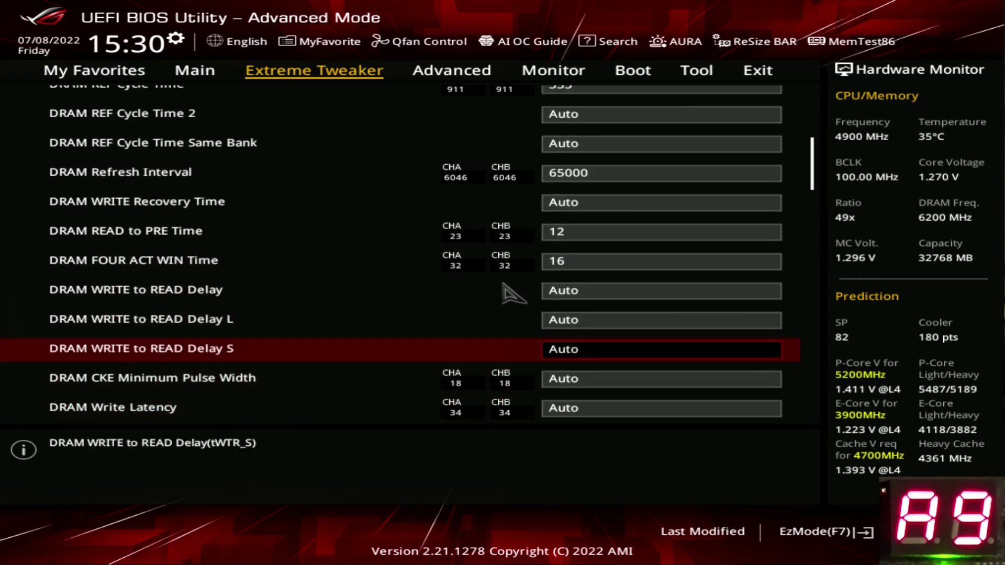
pyautogui.press('Up')
pyautogui.press('Down')
pyautogui.press('Down')
pyautogui.write('4')
pyautogui.press('Down')
pyautogui.press('Down')
pyautogui.press('Down')
pyautogui.press('Down')
pyautogui.press('Down')
pyautogui.press('Down')
pyautogui.press('Down')
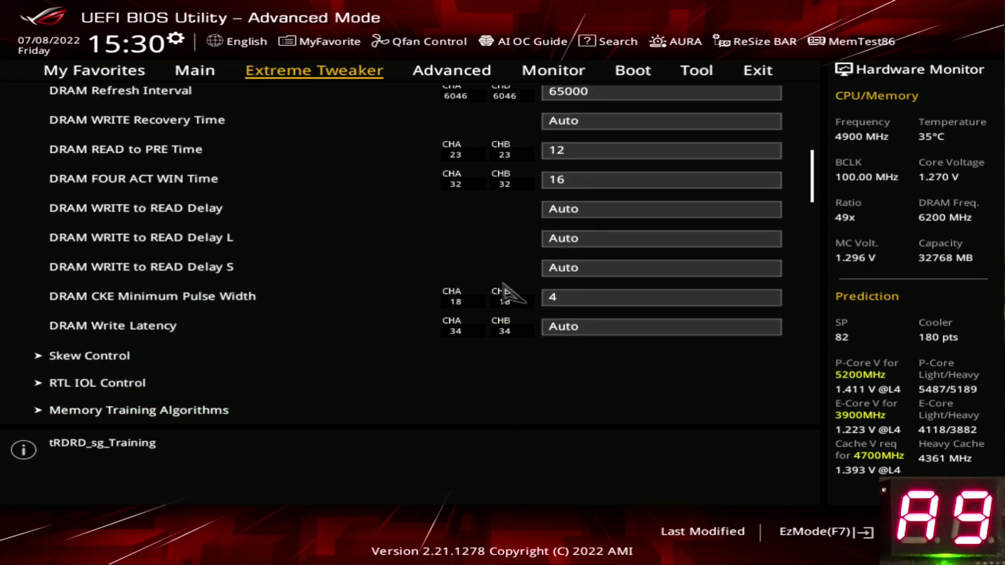
pyautogui.press('Up')
pyautogui.press('Up')
# Step: Set the third timings tRDRD_sg to 12 and tRDRD_dg_Runtime to 7
pyautogui.press('Down')
pyautogui.write('12')
pyautogui.press('Down')
pyautogui.press('Down')
pyautogui.press('Down')
pyautogui.press('Up')
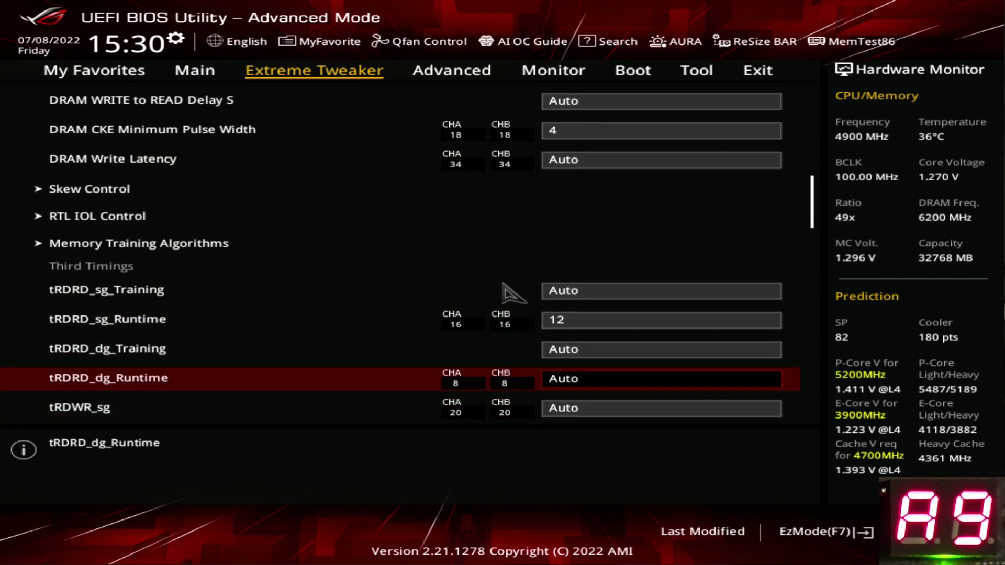
pyautogui.write('7')
pyautogui.press('Down')
pyautogui.press('Down')
pyautogui.press('Up')
# Step: Set tWRWR_sg 12, tWRWR_dg 7, 60 on the next row, and tWRRD_dg 48
pyautogui.press('Down')
pyautogui.press('Down')
pyautogui.press('Down')
pyautogui.press('Up')
pyautogui.write('12')
pyautogui.press('Down')
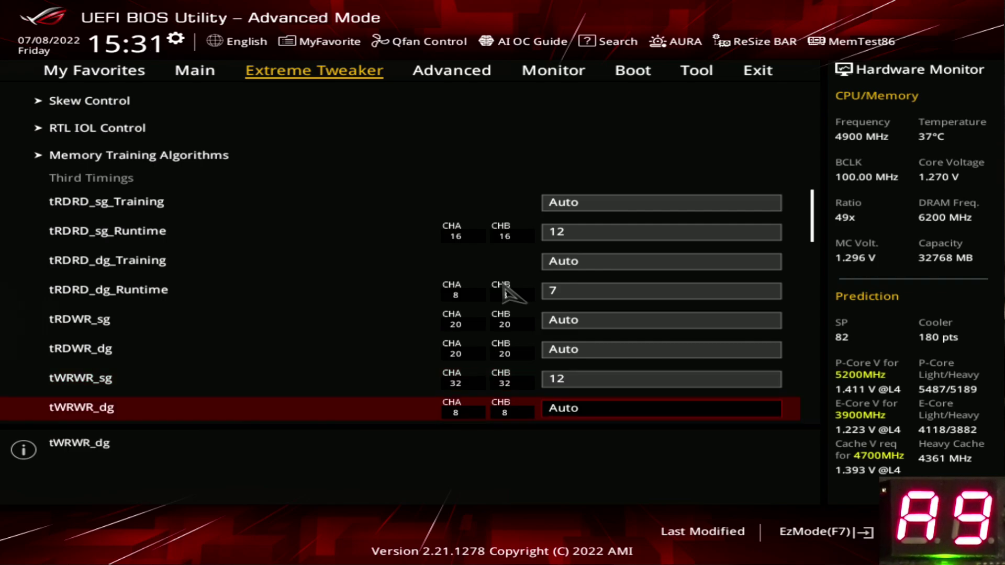
pyautogui.write('7')
pyautogui.press('Down')
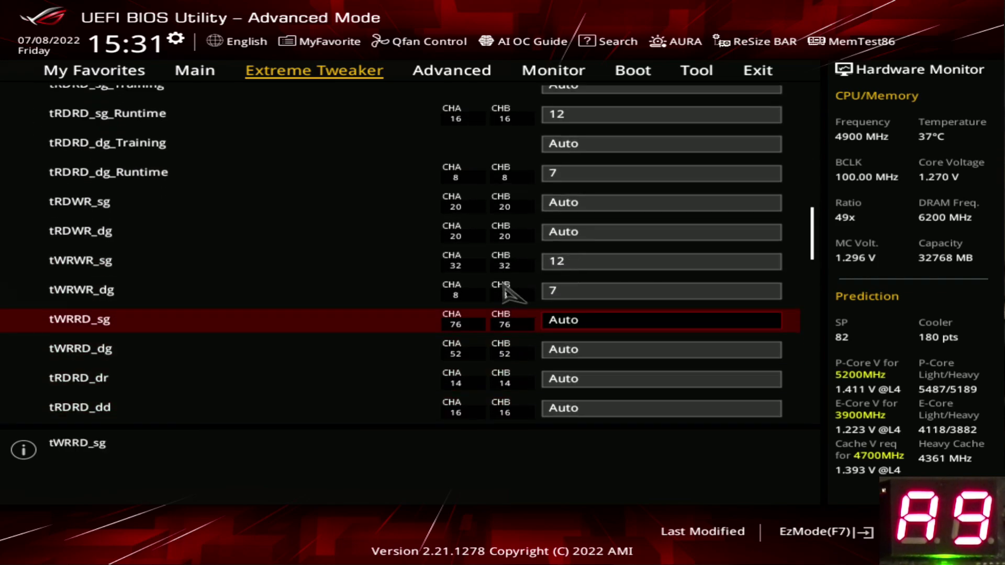
pyautogui.write('60')
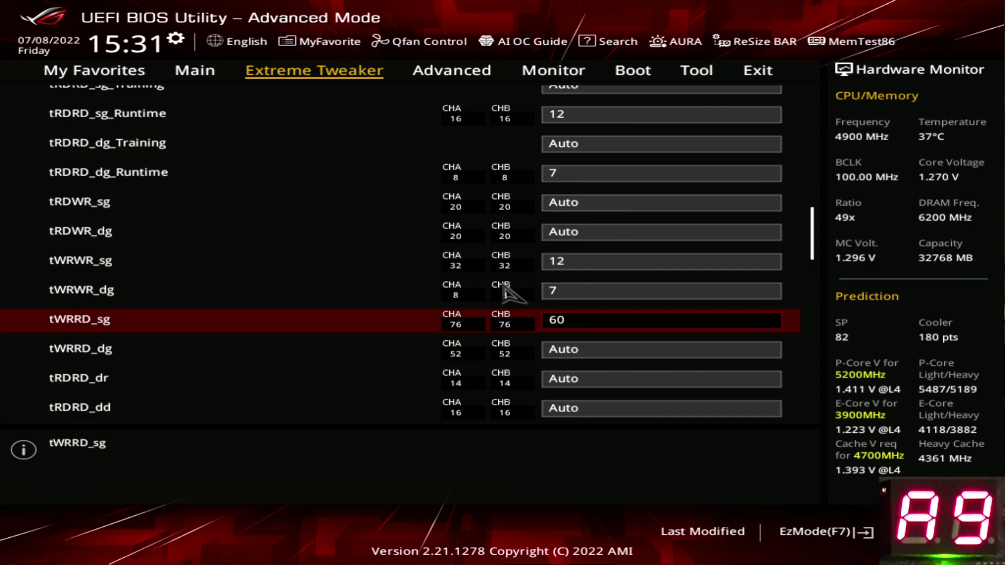
pyautogui.press('Down')
pyautogui.write('4')
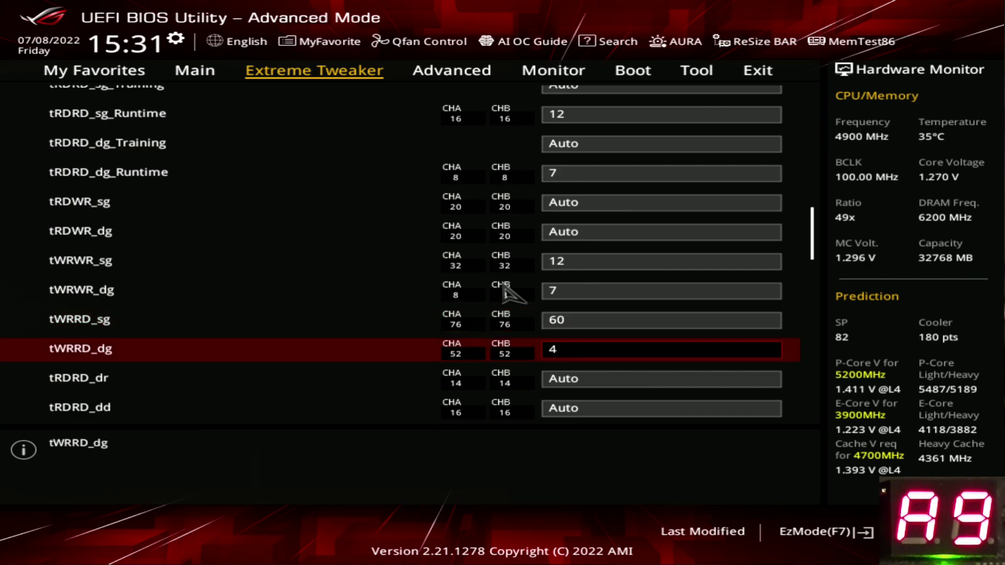
pyautogui.press('BackSpace')
pyautogui.write('48')
pyautogui.press('Down')
pyautogui.press('Down')
pyautogui.press('Down')
pyautogui.press('Down')
pyautogui.press('Down')
pyautogui.press('Down')
pyautogui.press('Down')
pyautogui.press('Down')
pyautogui.press('Down')
pyautogui.press('Down')
pyautogui.press('Down')
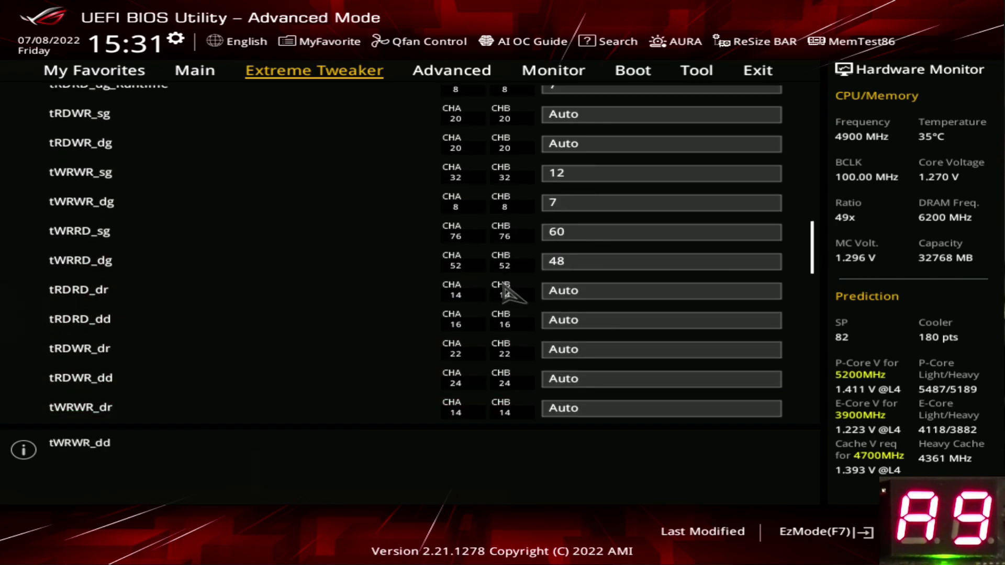
# Step: Set tWRPRE 44, tWRPDEN 44, tXP 4, tPPD 0, and preview the pending changes without saving
pyautogui.press('Down')
pyautogui.press('Down')
pyautogui.press('Down')
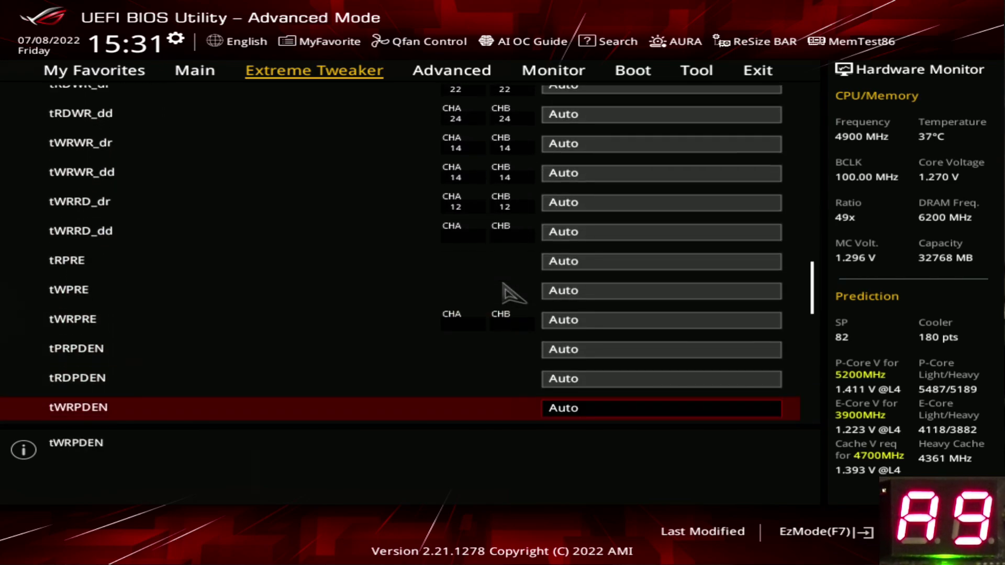
pyautogui.press('Up')
pyautogui.press('Up')
pyautogui.press('Up')
pyautogui.write('44')
pyautogui.press('Down')
pyautogui.press('Down')
pyautogui.press('Down')
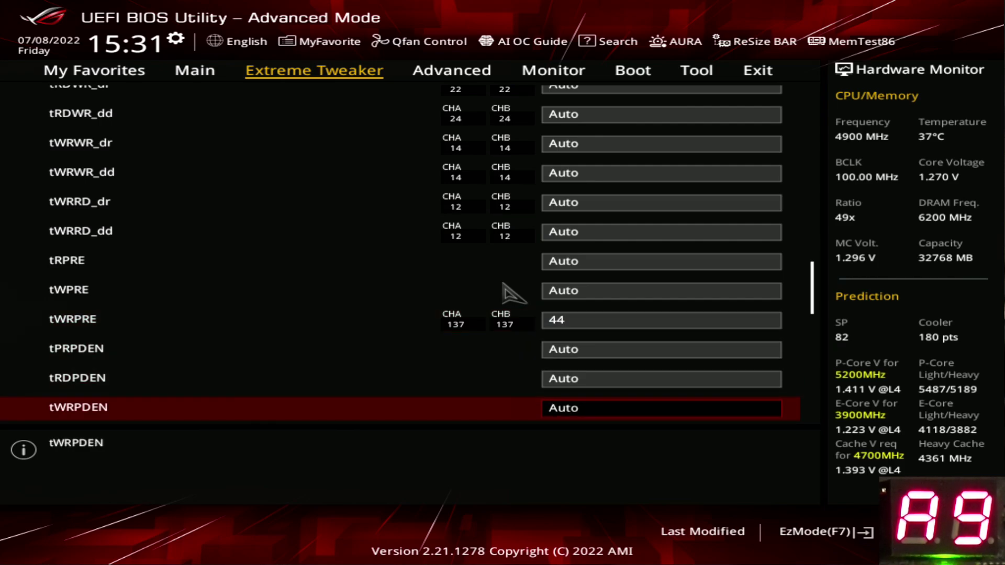
pyautogui.write('44')
pyautogui.press('Down')
pyautogui.press('Down')
pyautogui.press('Down')
pyautogui.press('Down')
pyautogui.press('Down')
pyautogui.press('Down')
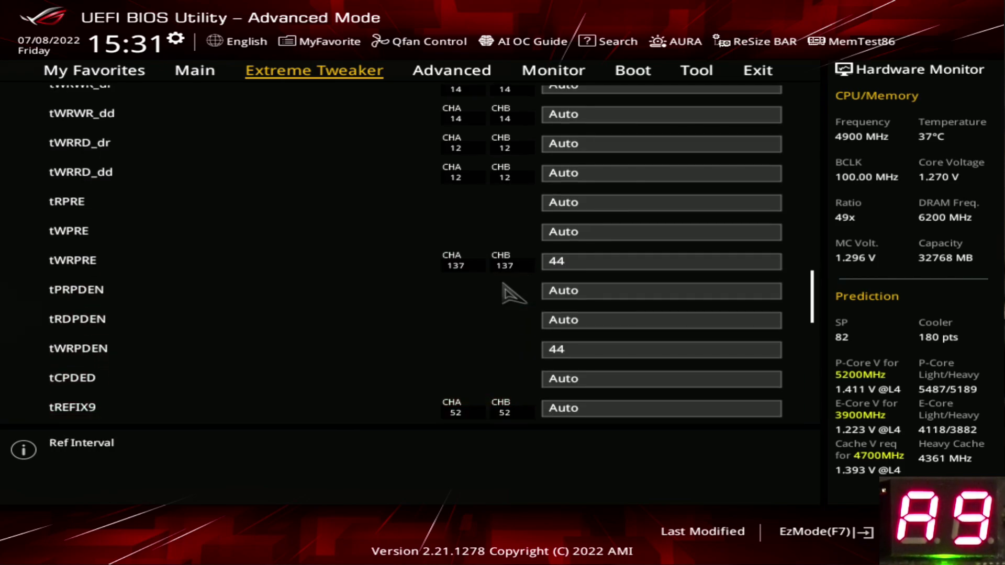
pyautogui.press('Up')
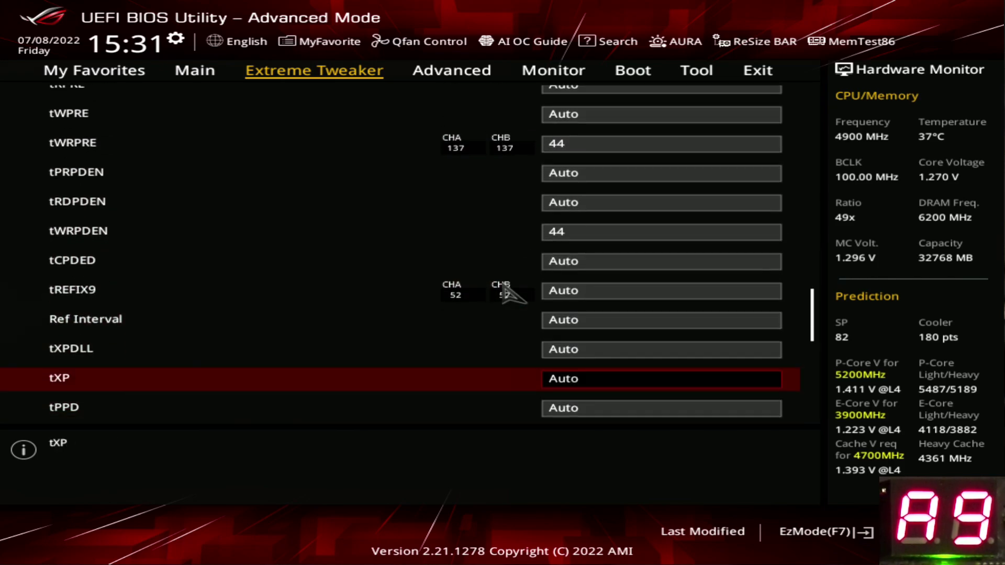
pyautogui.write('4')
pyautogui.press('Down')
pyautogui.write('0')
pyautogui.press('Down')
pyautogui.press('Up')
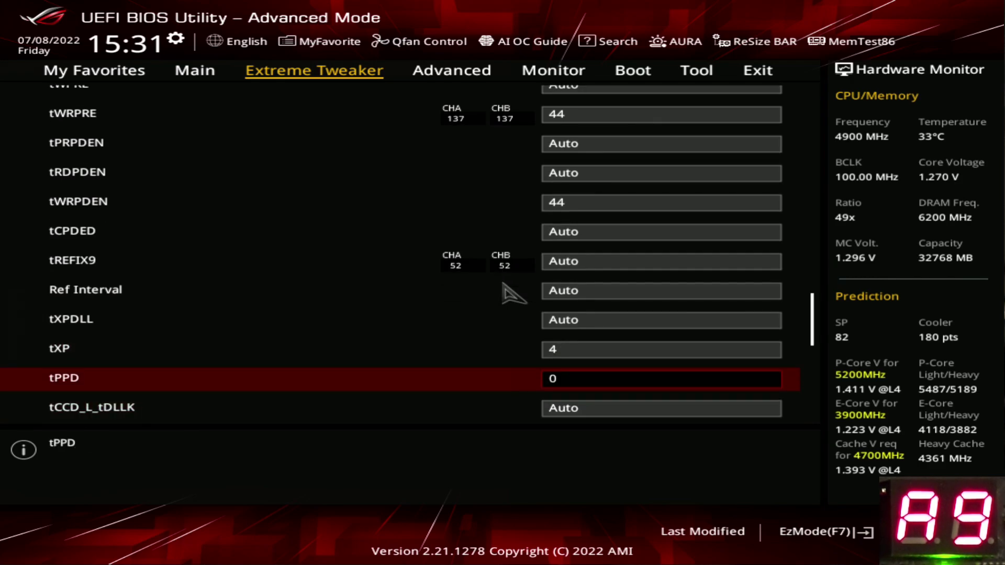
pyautogui.press('F10')
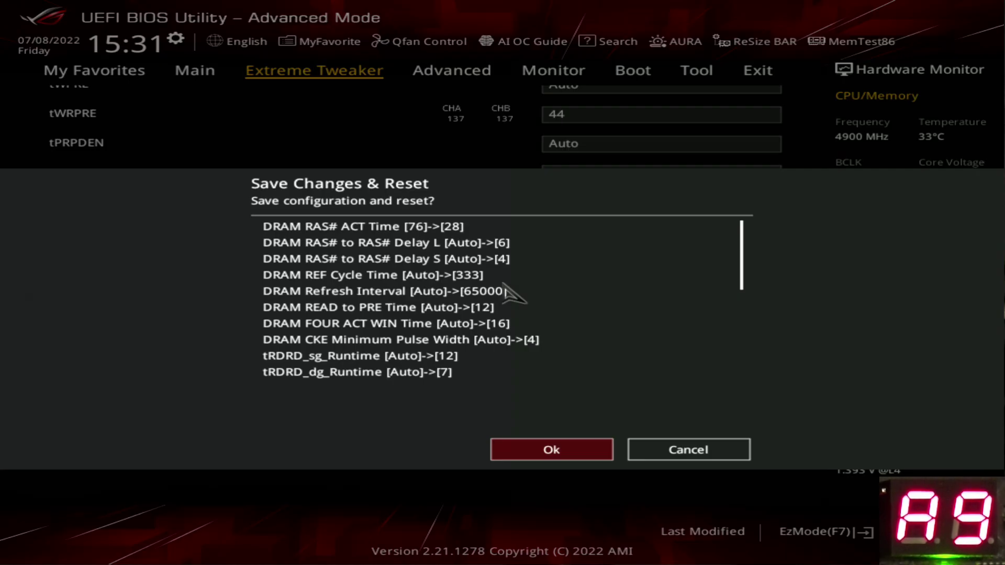
pyautogui.press('Escape')
pyautogui.press('Up')
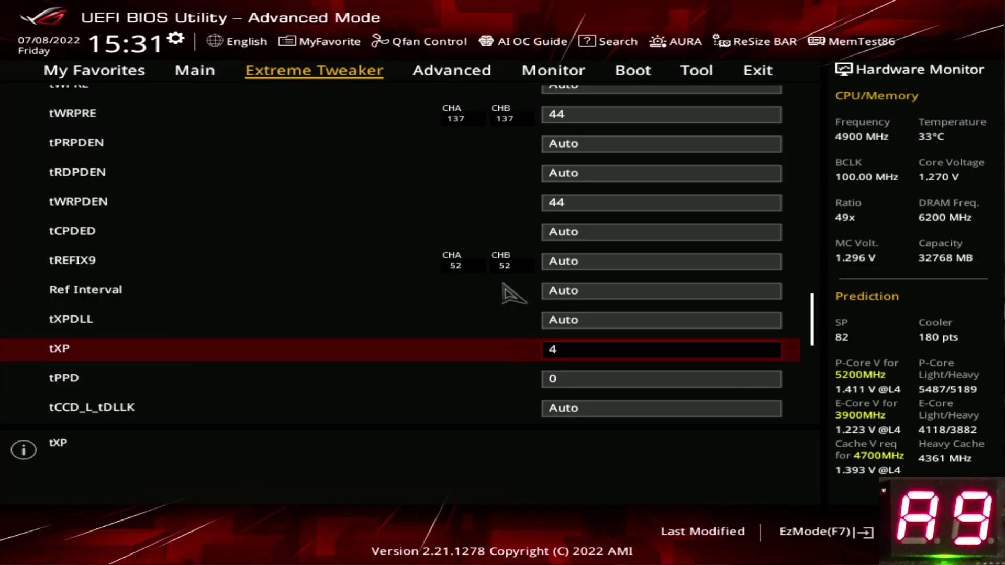
pyautogui.press('Down')
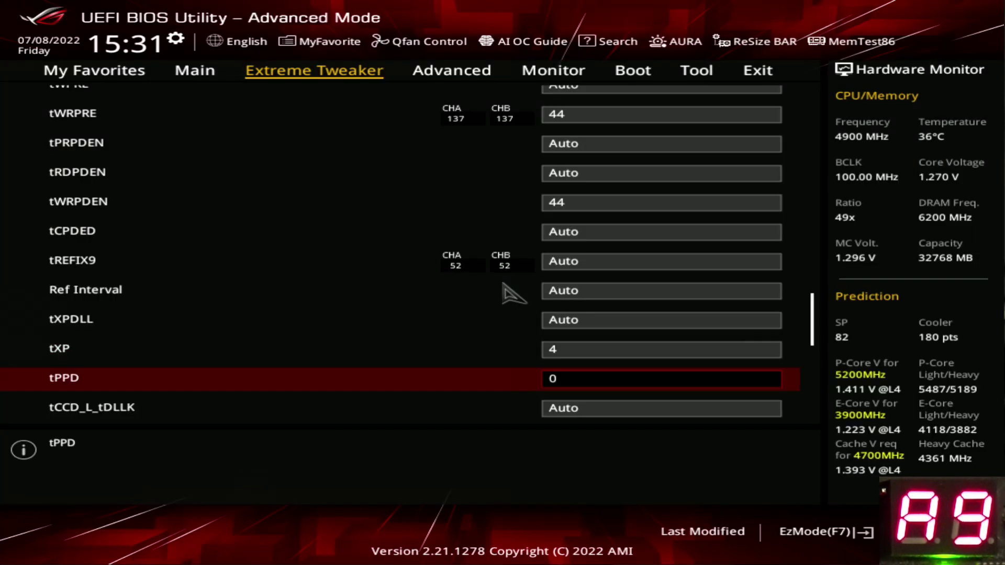
pyautogui.press('Up')
pyautogui.press('Up')
pyautogui.press('Up')
pyautogui.press('Up')
pyautogui.press('Up')
pyautogui.press('Up')
pyautogui.press('Up')
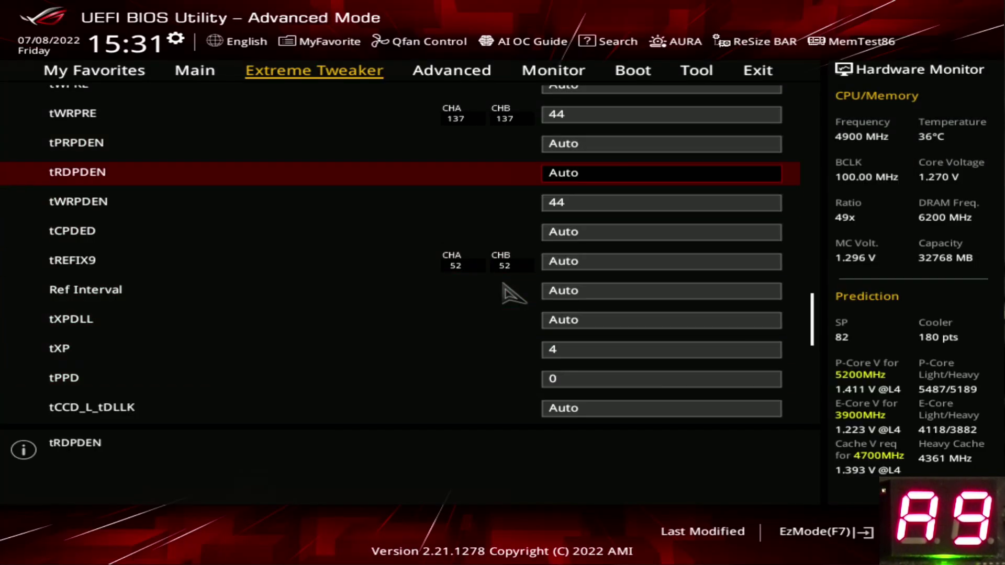
pyautogui.press('Down')
pyautogui.press('Up')
pyautogui.press('Up')
pyautogui.press('Up')
pyautogui.press('Up')
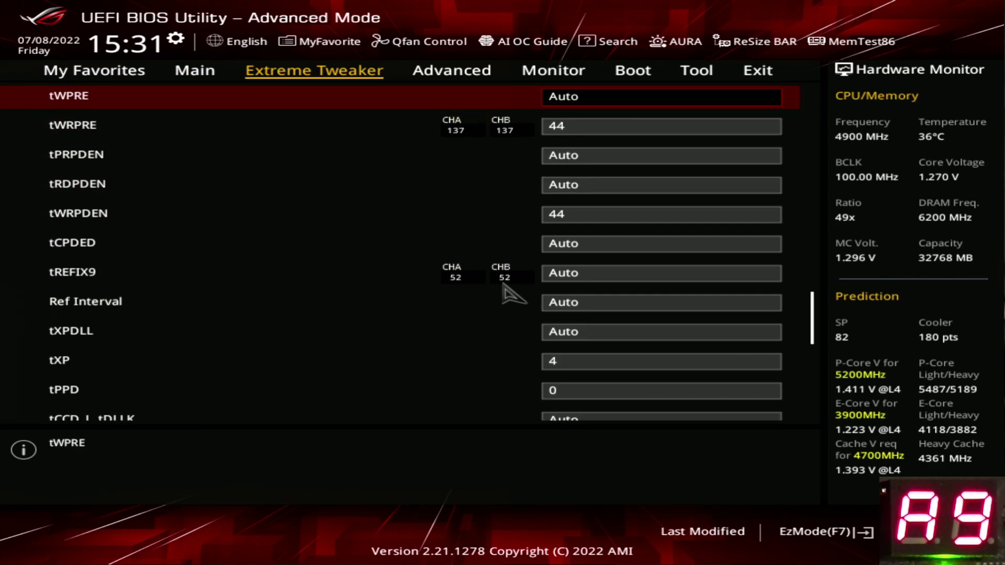
pyautogui.press('Down')
pyautogui.press('Up')
pyautogui.press('Up')
pyautogui.press('Up')
pyautogui.press('Up')
pyautogui.press('Up')
pyautogui.press('Up')
pyautogui.press('Up')
pyautogui.press('Up')
pyautogui.press('Up')
pyautogui.press('Up')
pyautogui.press('Up')
pyautogui.press('Up')
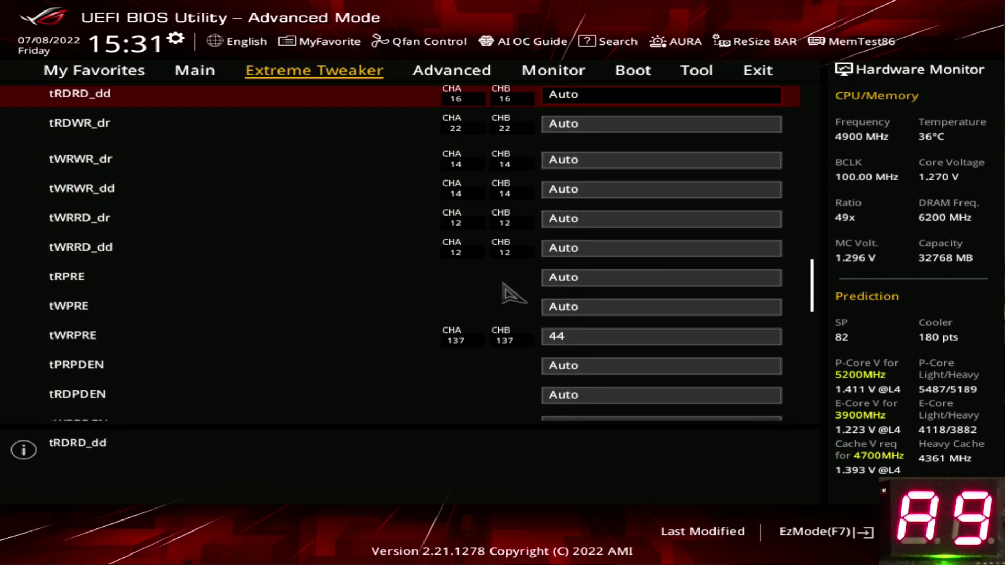
pyautogui.press('Up')
pyautogui.press('Up')
pyautogui.press('Down')
pyautogui.press('Down')
pyautogui.press('Down')
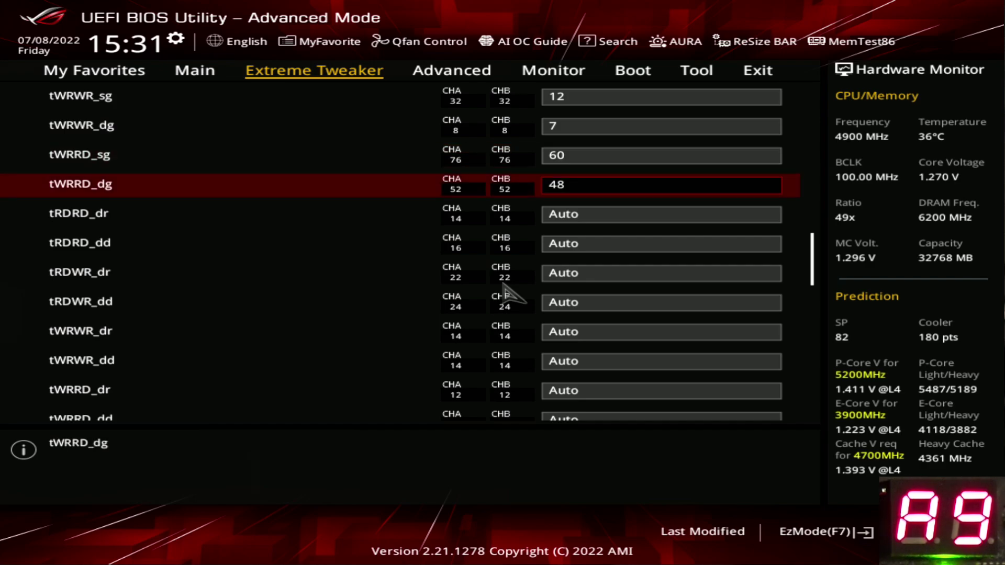
pyautogui.press('Up')
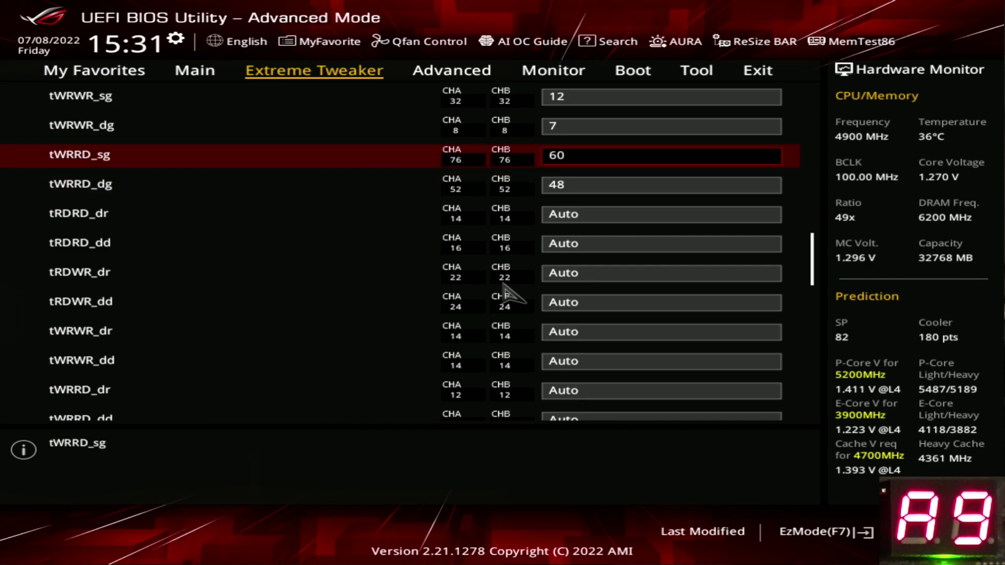
pyautogui.press('Up')
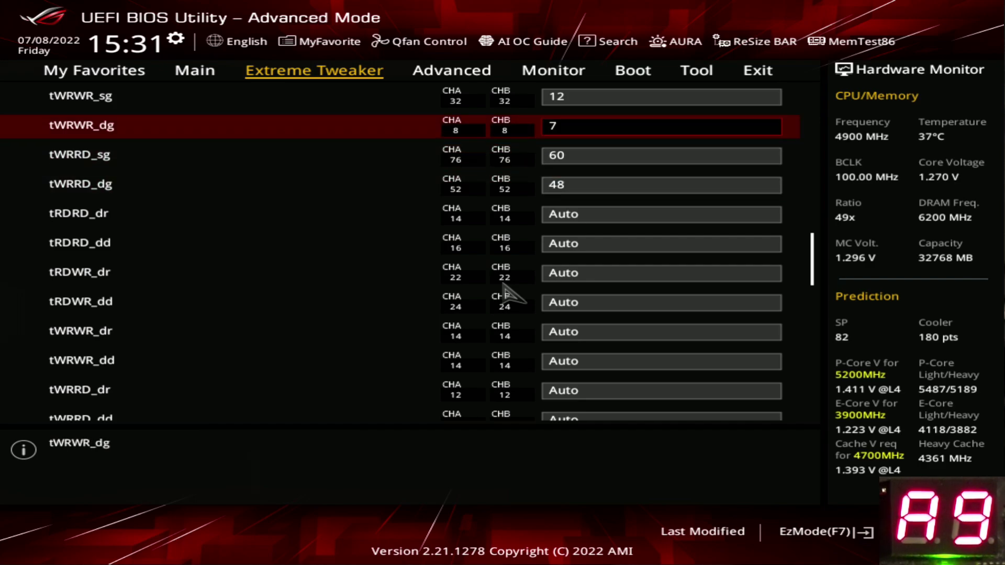
pyautogui.press('Up')
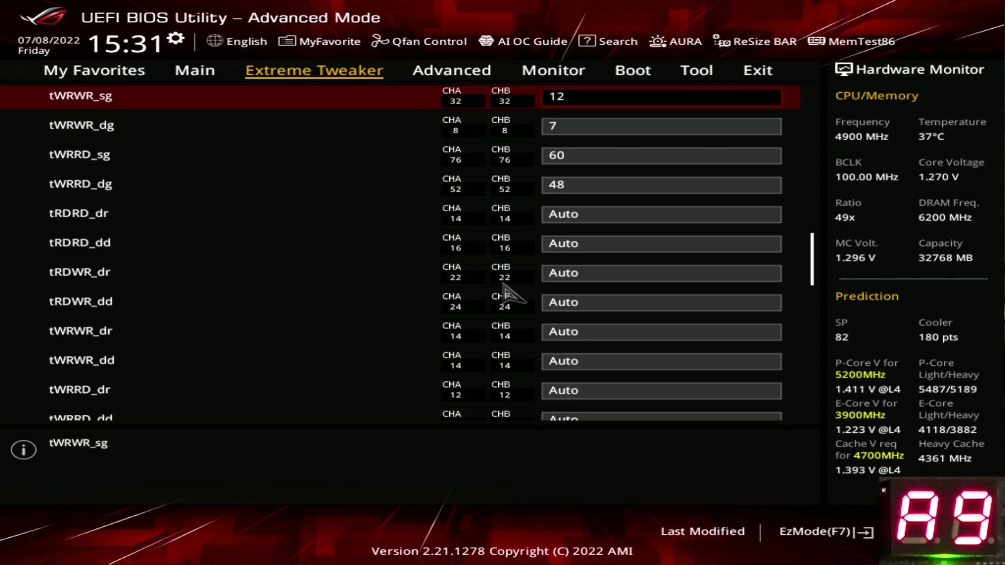
pyautogui.press('Up')
pyautogui.press('Up')
pyautogui.press('Up')
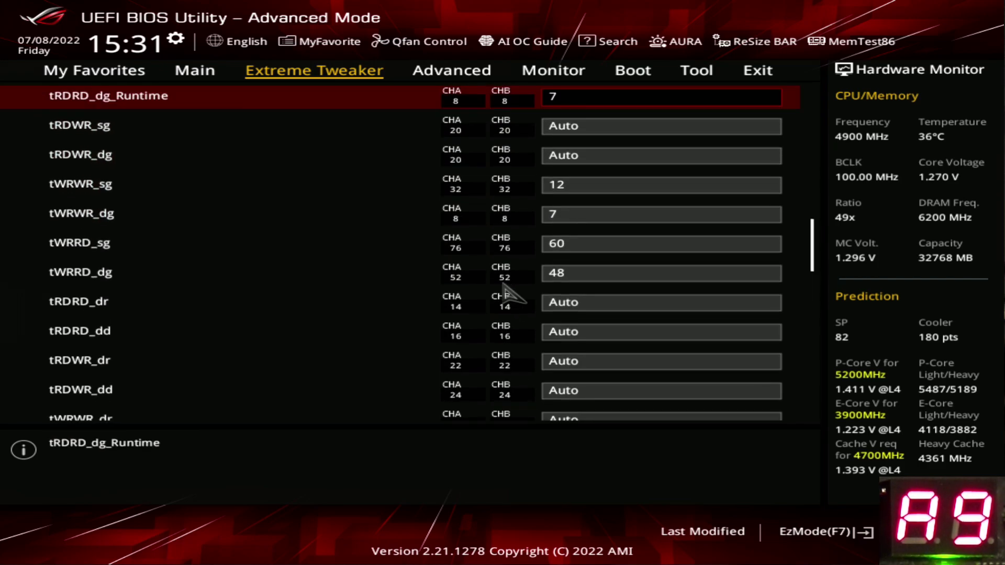
pyautogui.press('Up')
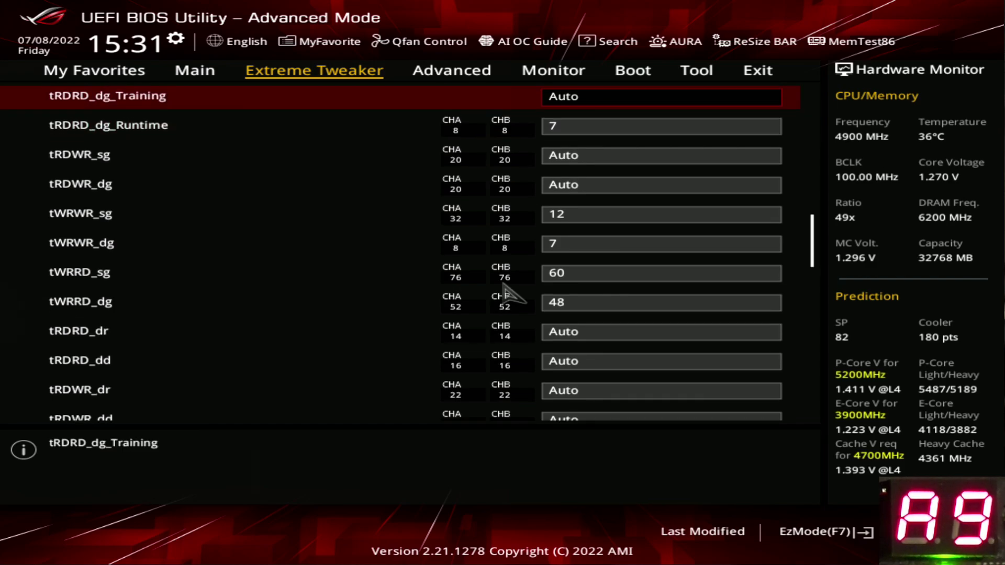
pyautogui.press('Down')
pyautogui.press('Up')
pyautogui.press('Up')
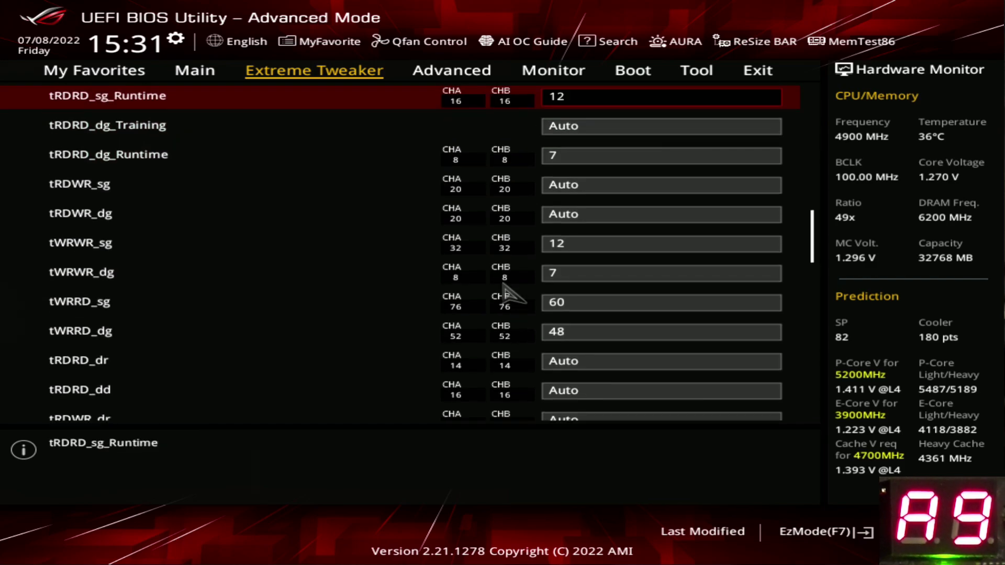
pyautogui.press('Up')
pyautogui.press('Up')
pyautogui.press('Up')
pyautogui.press('Up')
pyautogui.press('Up')
pyautogui.press('Up')
pyautogui.press('Up')
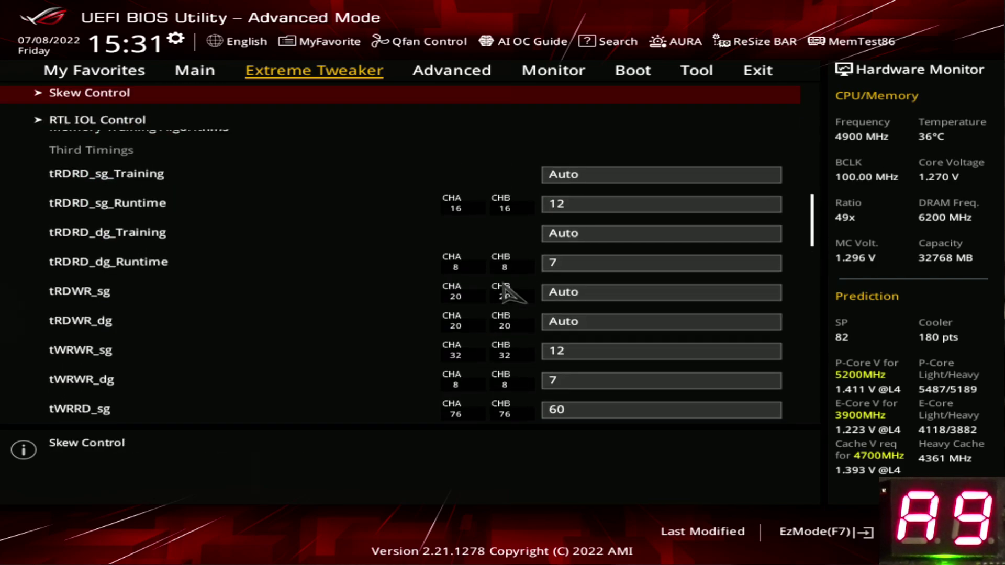
pyautogui.press('Down')
pyautogui.press('Up')
pyautogui.press('Up')
pyautogui.press('Up')
pyautogui.press('Up')
pyautogui.press('Up')
pyautogui.press('Up')
pyautogui.press('Down')
pyautogui.press('Down')
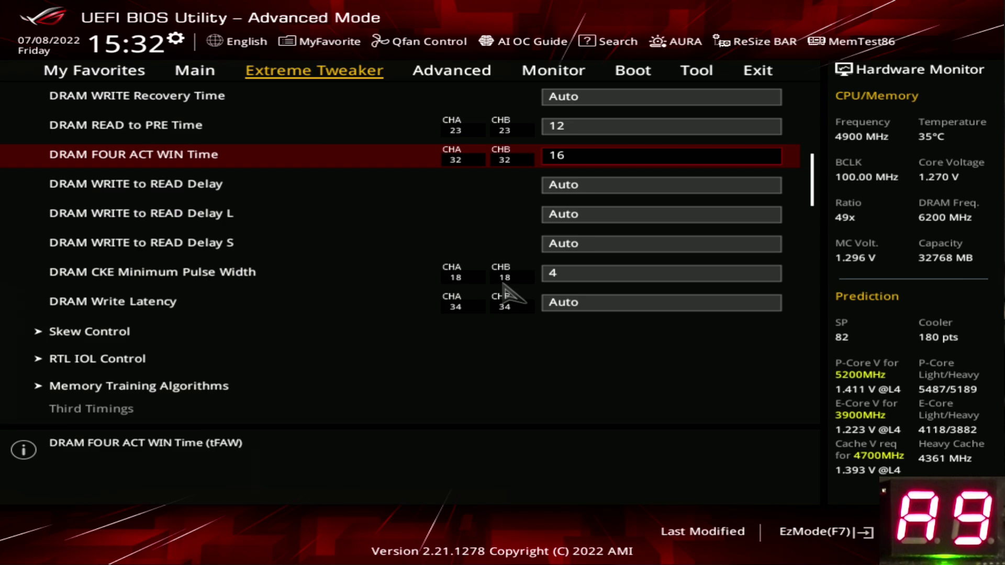
pyautogui.press('Up')
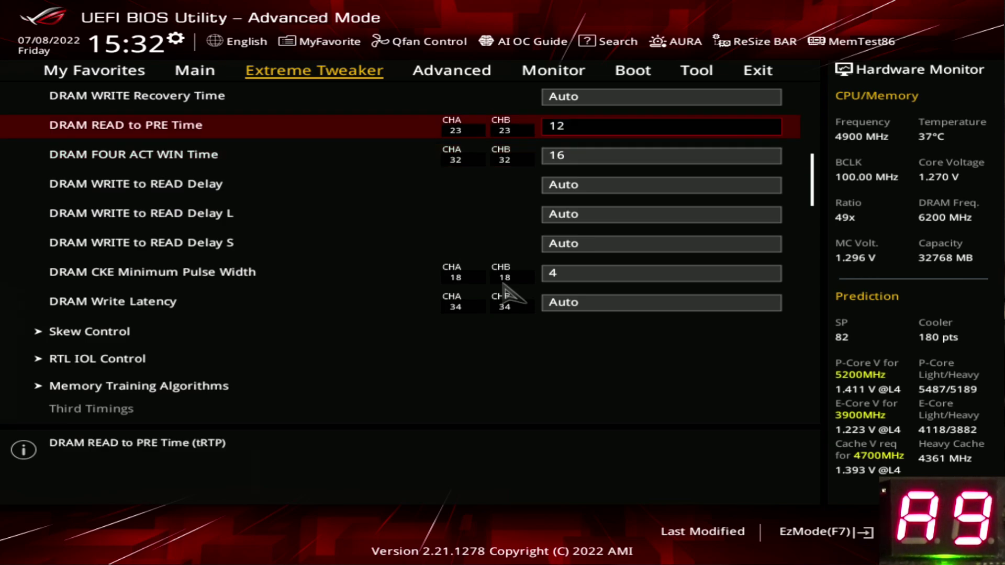
pyautogui.press('Up')
pyautogui.press('Up')
pyautogui.press('Down')
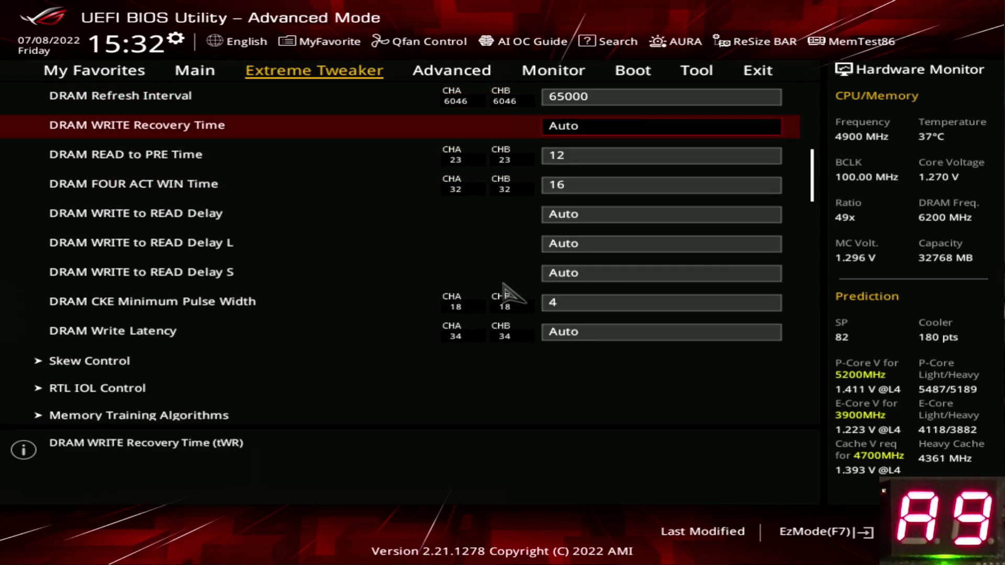
pyautogui.press('Up')
pyautogui.press('Up')
pyautogui.press('Down')
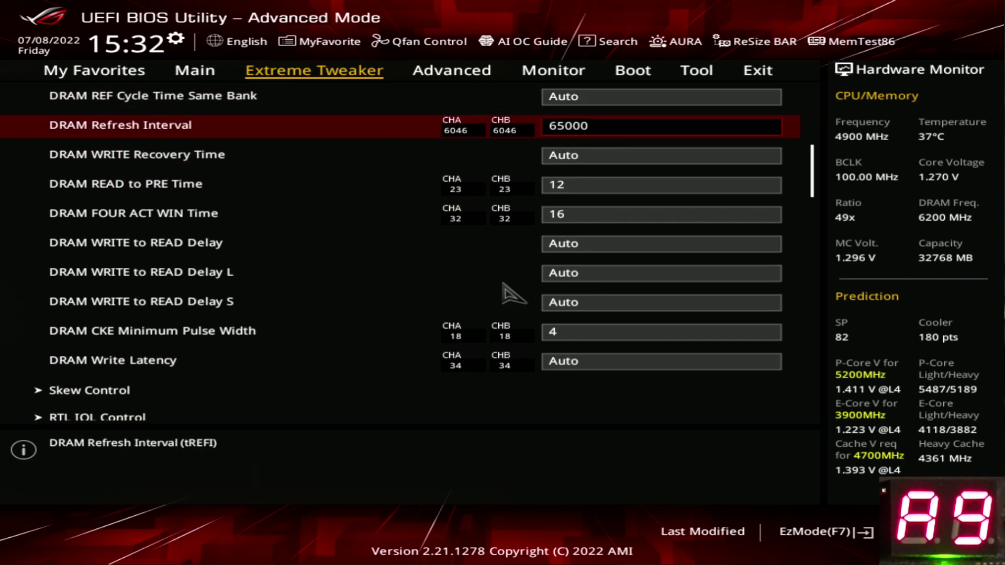
# Step: Set DRAM REF Cycle Time Same Bank to 233
pyautogui.press('Up')
pyautogui.press('Up')
pyautogui.press('Up')
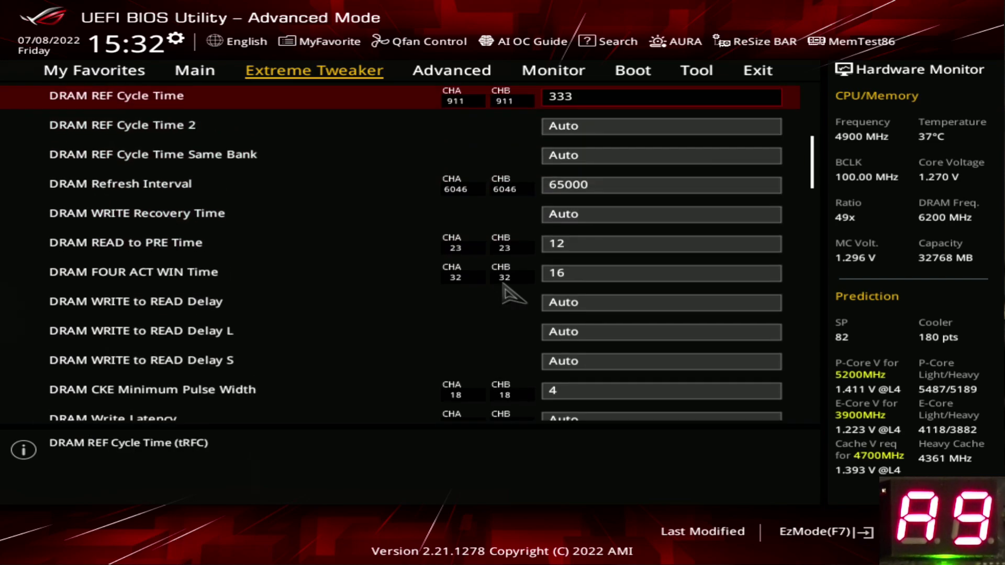
pyautogui.press('Down')
pyautogui.press('Down')
pyautogui.write('233')
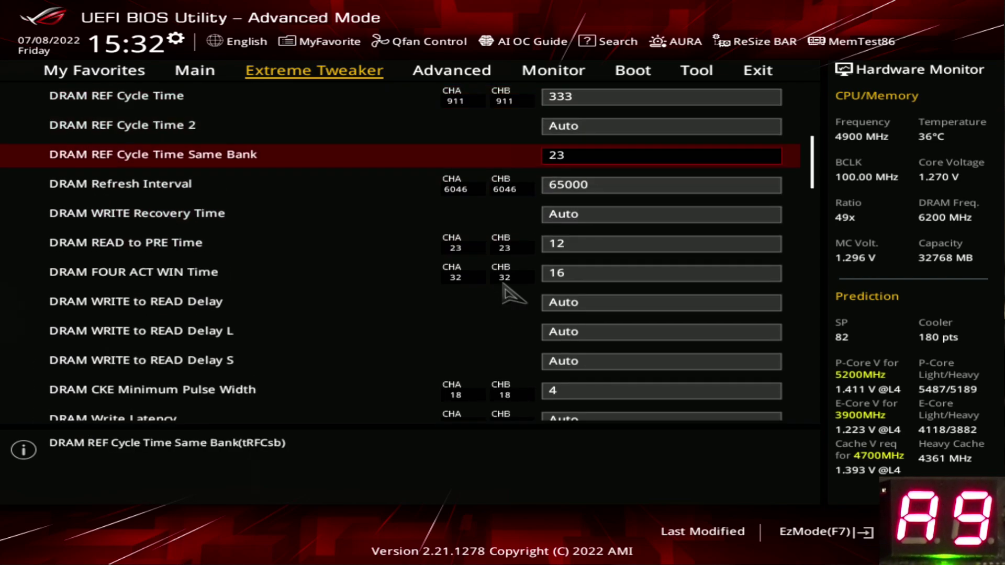
pyautogui.press('Up')
pyautogui.press('Down')
# Step: Check the RAS# to RAS# Delay L and S rows, then bring up Save Changes & Reset
pyautogui.press('Up')
pyautogui.press('Up')
pyautogui.press('Up')
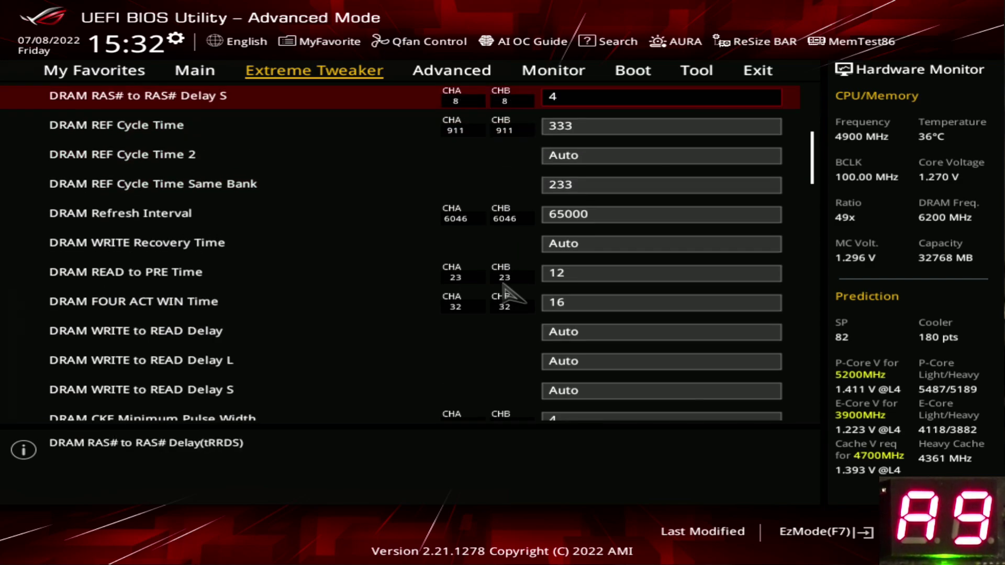
pyautogui.press('Down')
pyautogui.press('Up')
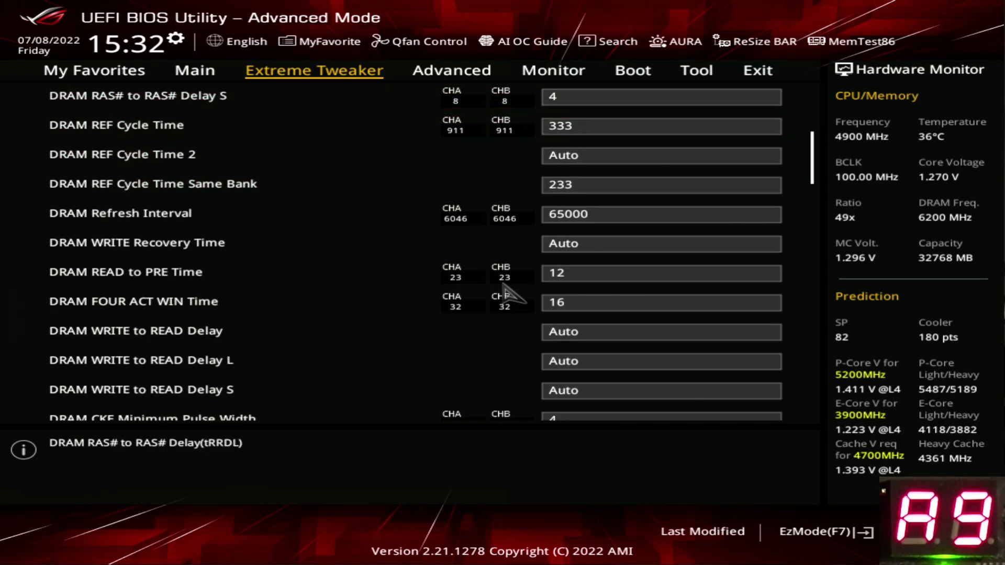
pyautogui.press('Up')
pyautogui.press('Down')
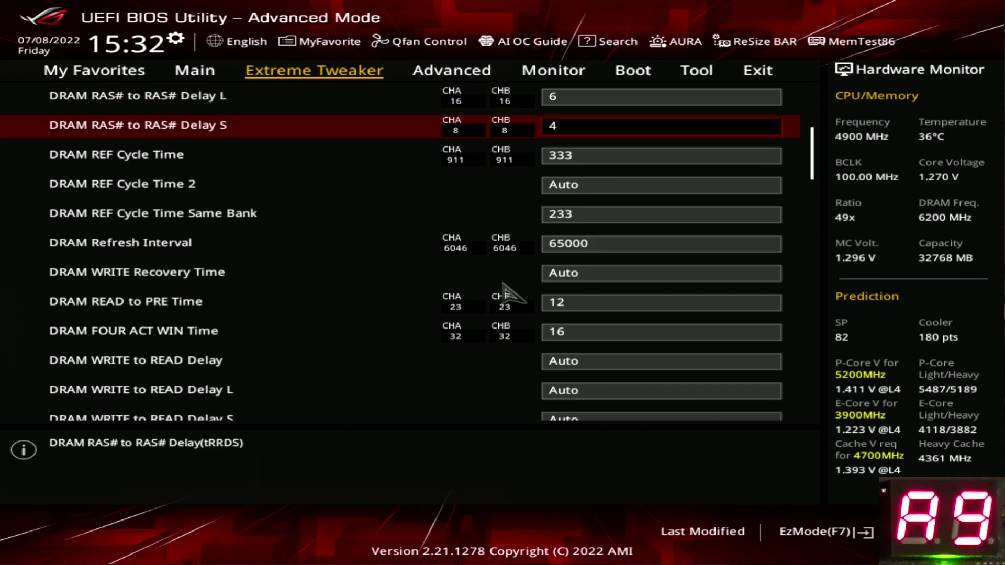
pyautogui.press('Down')
pyautogui.press('Up')
pyautogui.press('Up')
pyautogui.press('Down')
pyautogui.press('Up')
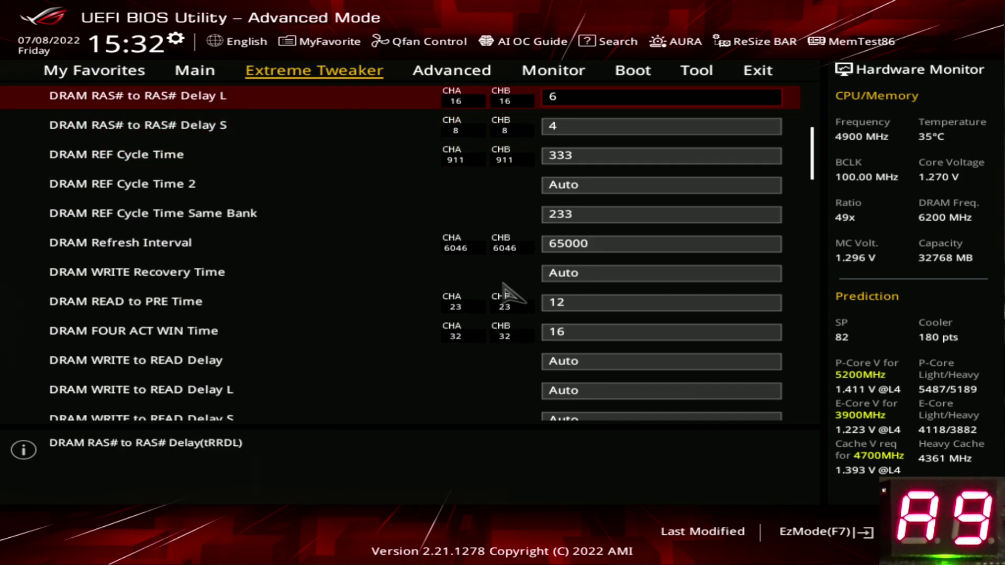
pyautogui.press('Down')
pyautogui.press('Up')
pyautogui.press('F10')
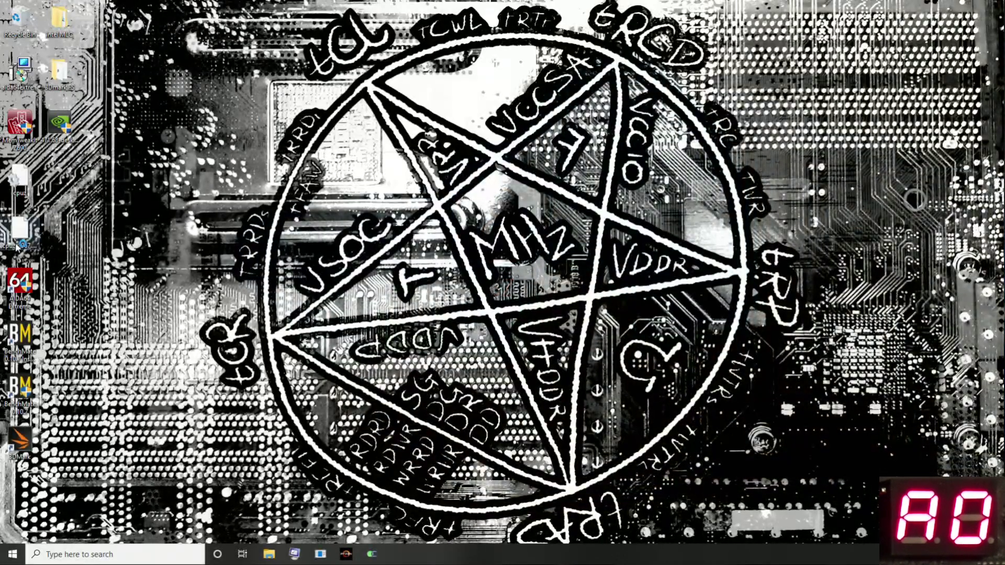
# Step: In MemTweakIt, check Timings #1–#3 for CL 36, tRFC 333, tREFI 65000, then close it
pyautogui.doubleClick(20, 125)
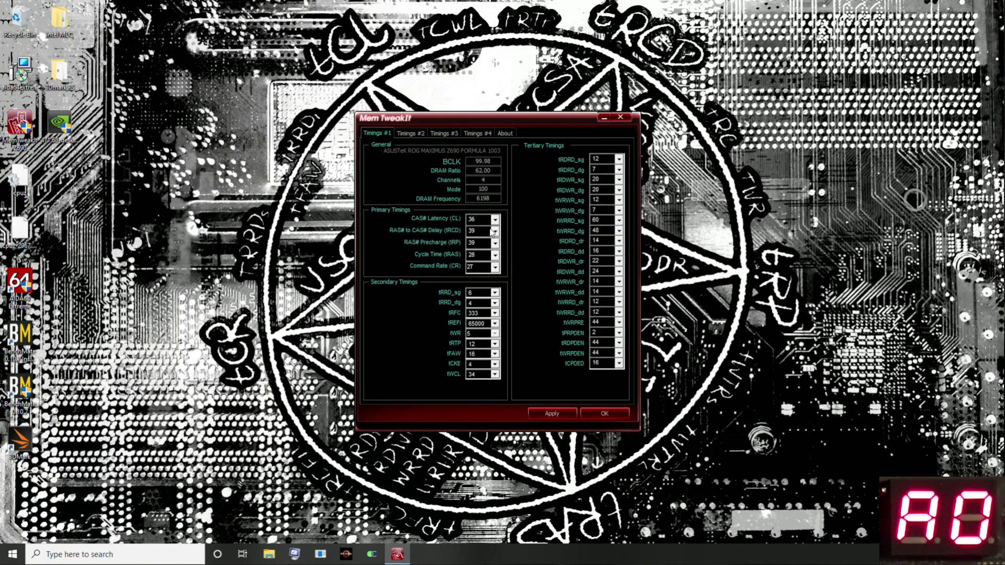
pyautogui.click(411, 134)
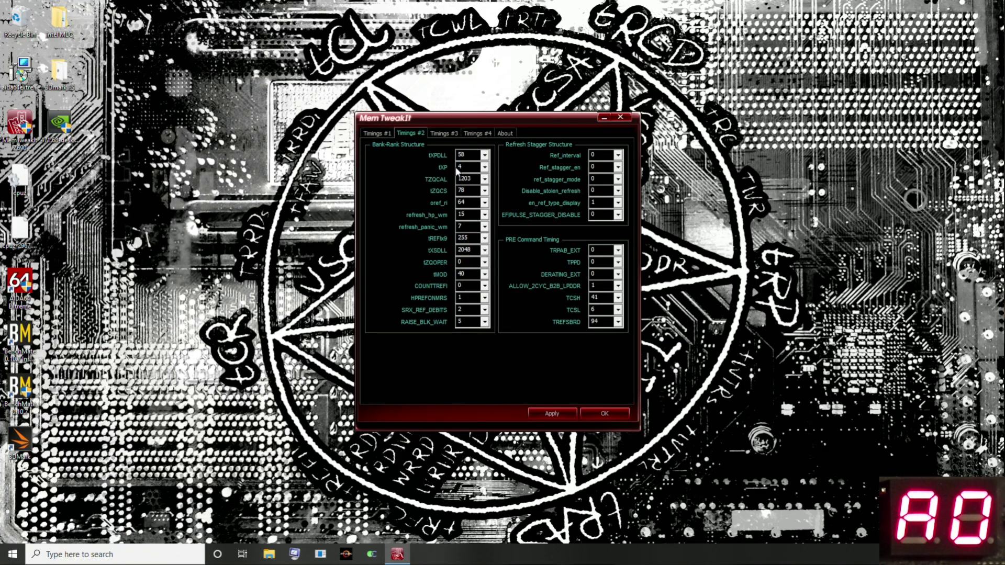
pyautogui.click(445, 132)
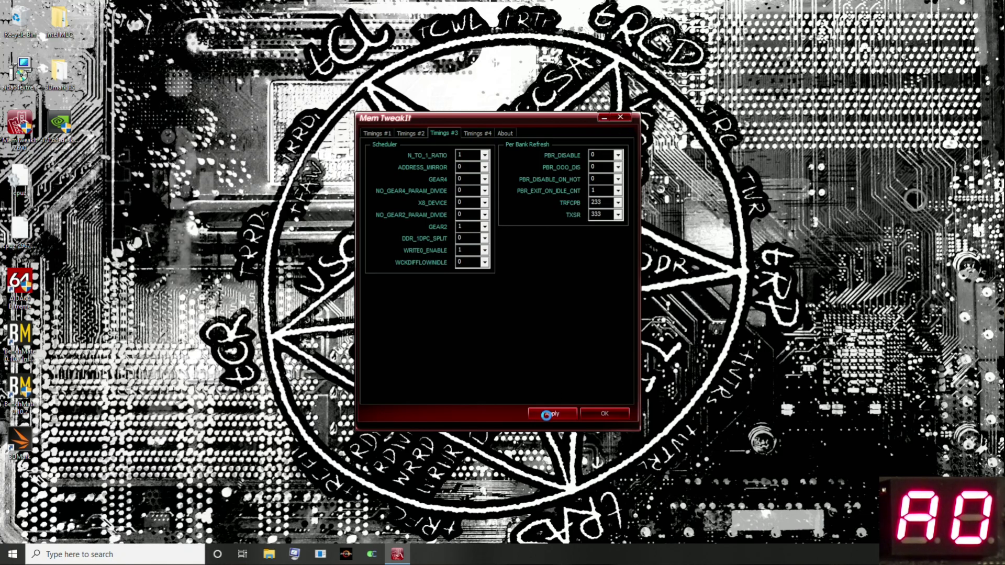
pyautogui.click(592, 412)
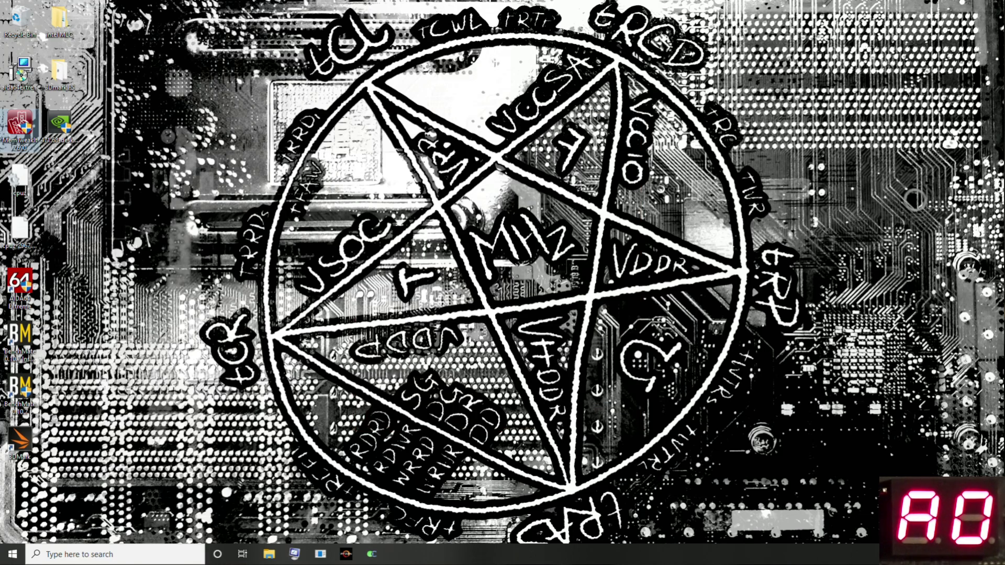
# Step: Run AIDA64's Cache & Memory Benchmark, reaching 100.63 GB/s read and 54.9 ns latency
pyautogui.click(24, 282)
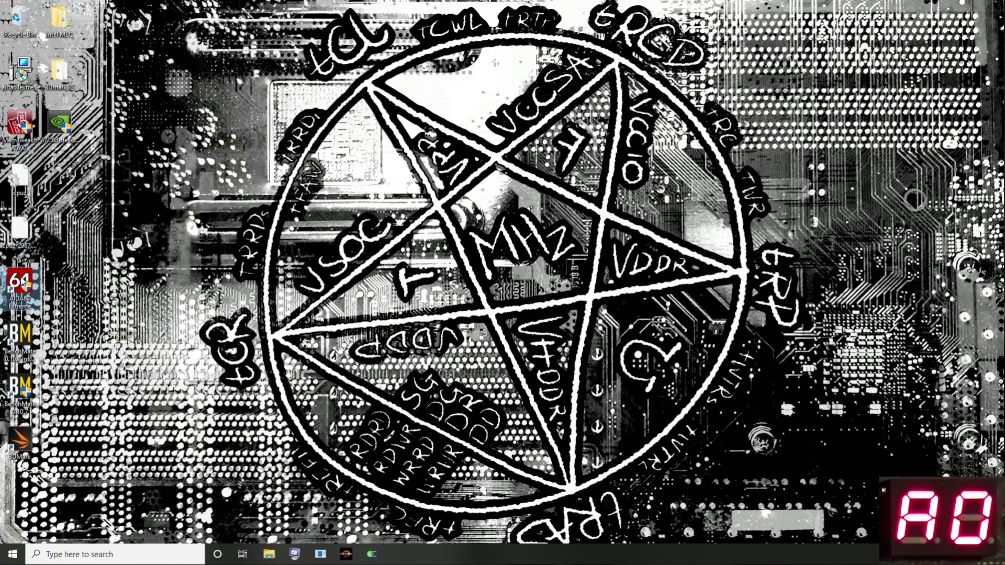
pyautogui.doubleClick(24, 283)
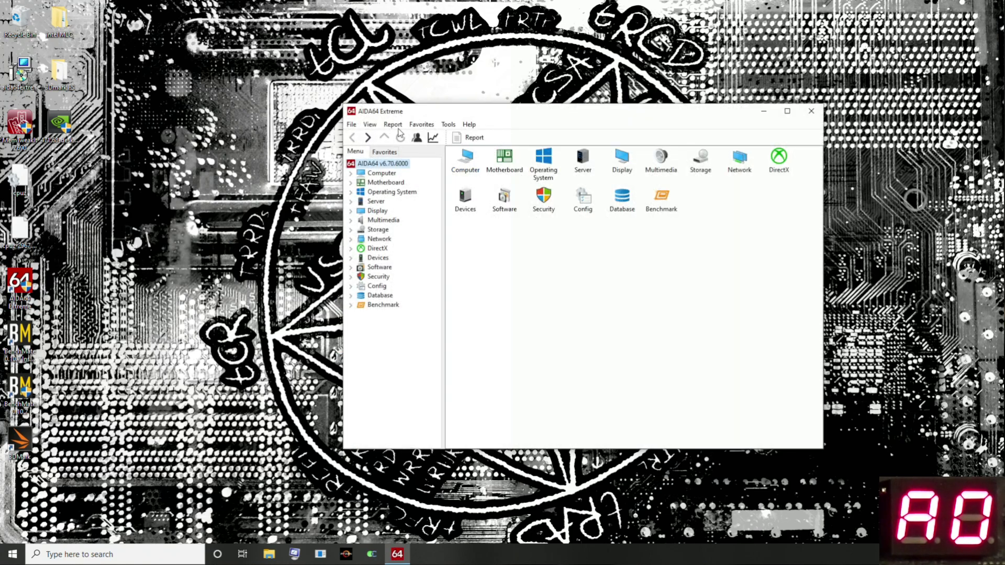
pyautogui.click(422, 124)
pyautogui.click(453, 149)
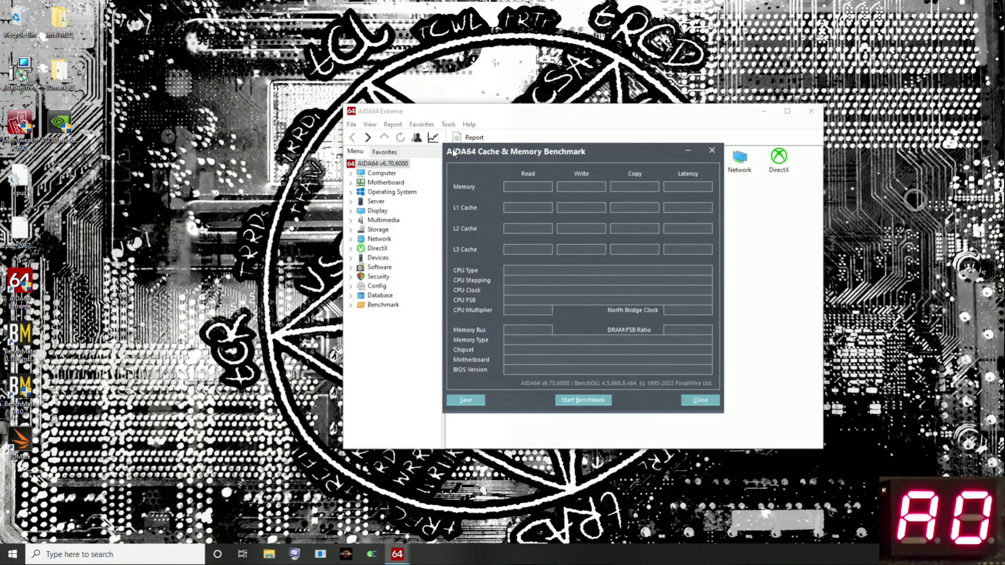
pyautogui.press('Return')
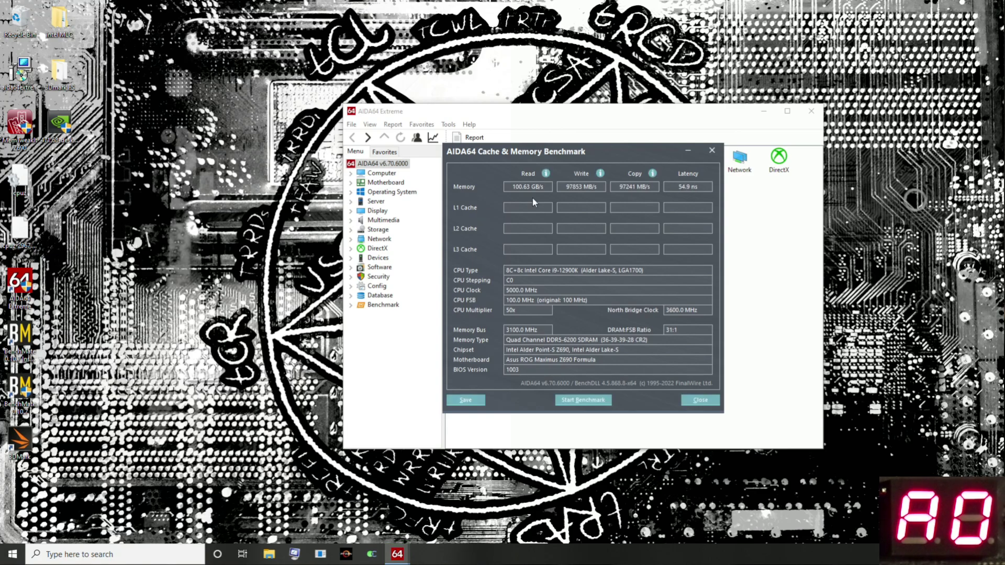
# Step: Rerun the AIDA64 latency-only test three times, ending at 54.7 ns
pyautogui.doubleClick(687, 187)
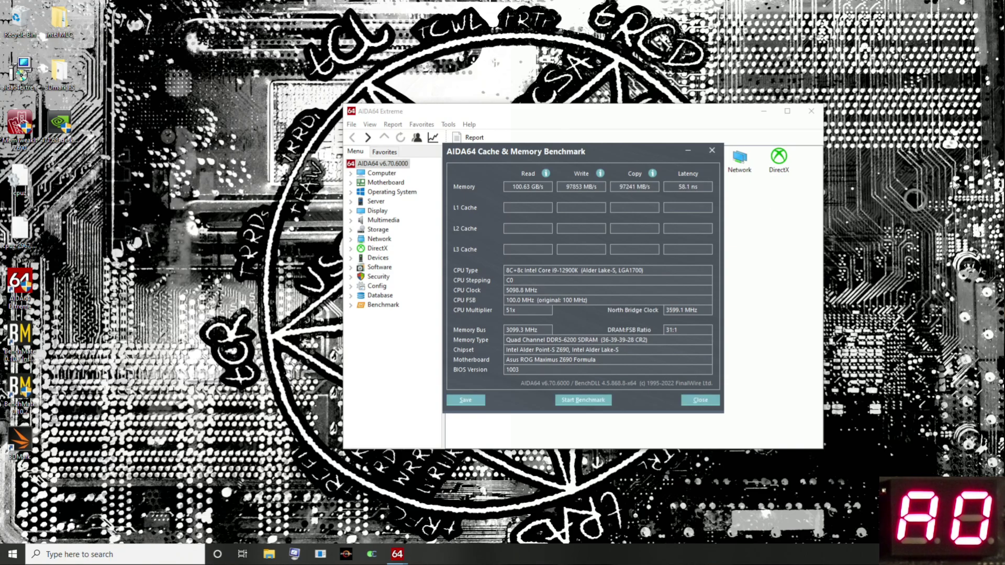
pyautogui.click(695, 187)
pyautogui.click(693, 188)
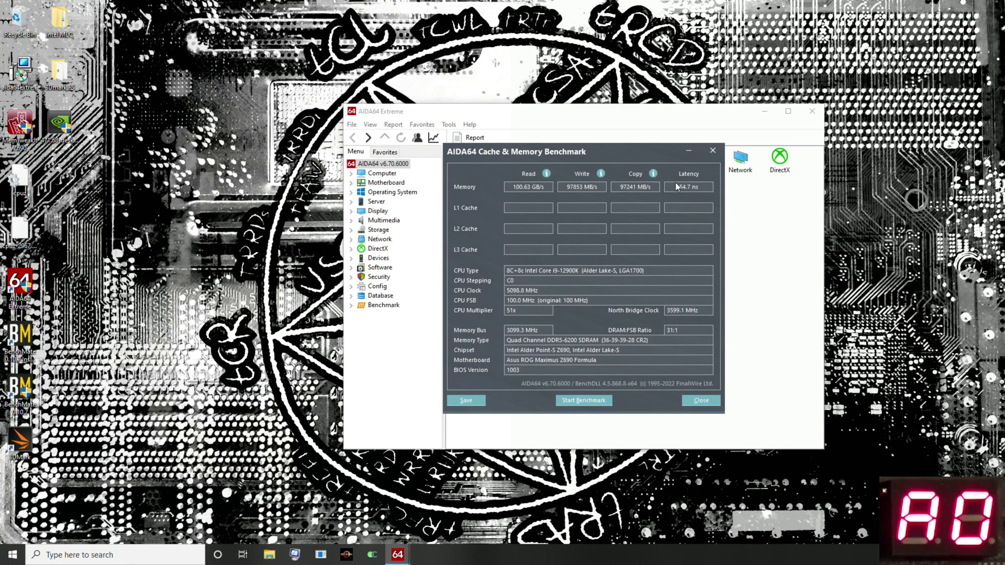
# Step: Close the AIDA64 benchmark and AIDA64 Extreme, then launch 3DMark
pyautogui.click(718, 152)
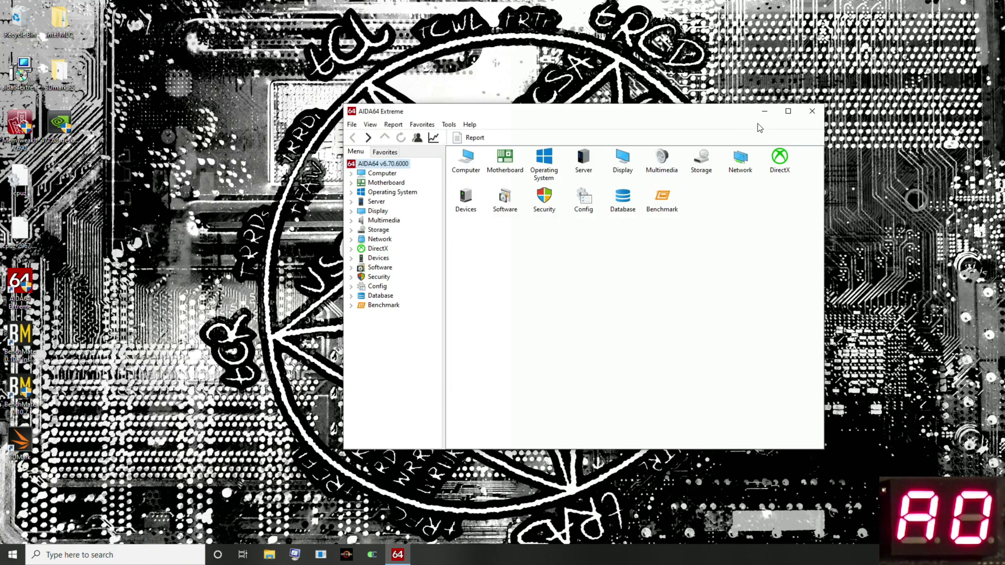
pyautogui.click(812, 111)
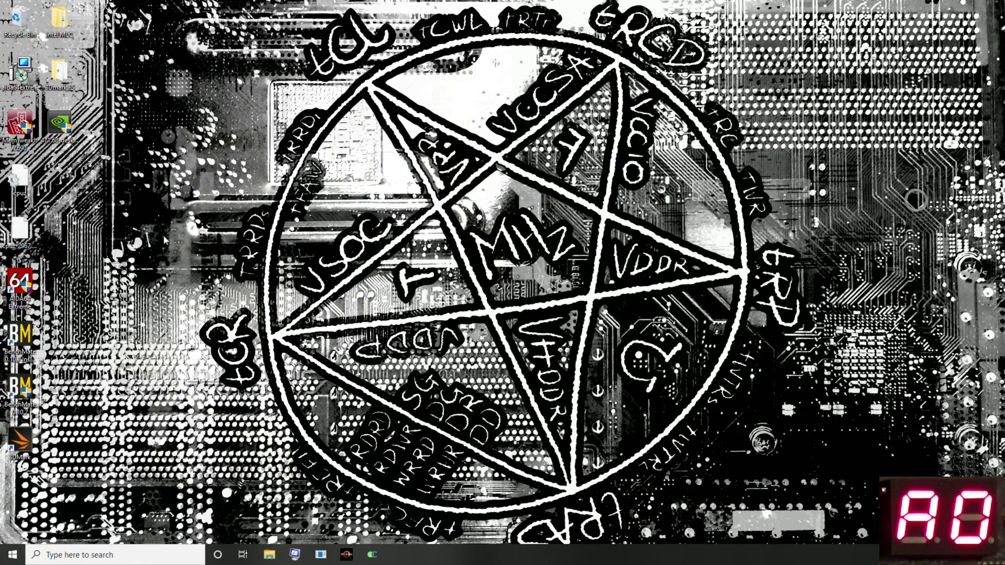
pyautogui.doubleClick(19, 442)
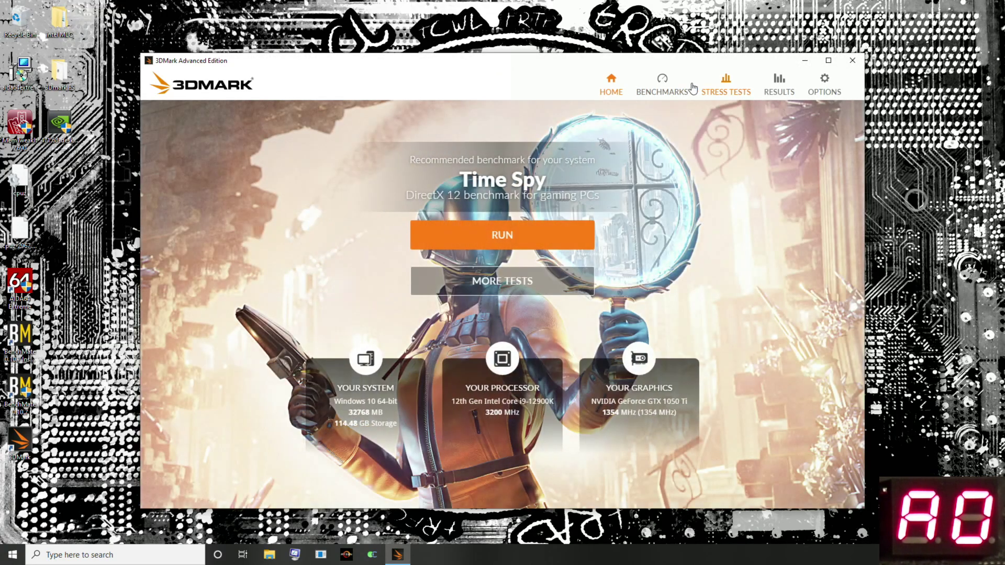
# Step: Configure a Time Spy custom run with Graphics tests 1 and 2 set to No
pyautogui.click(675, 85)
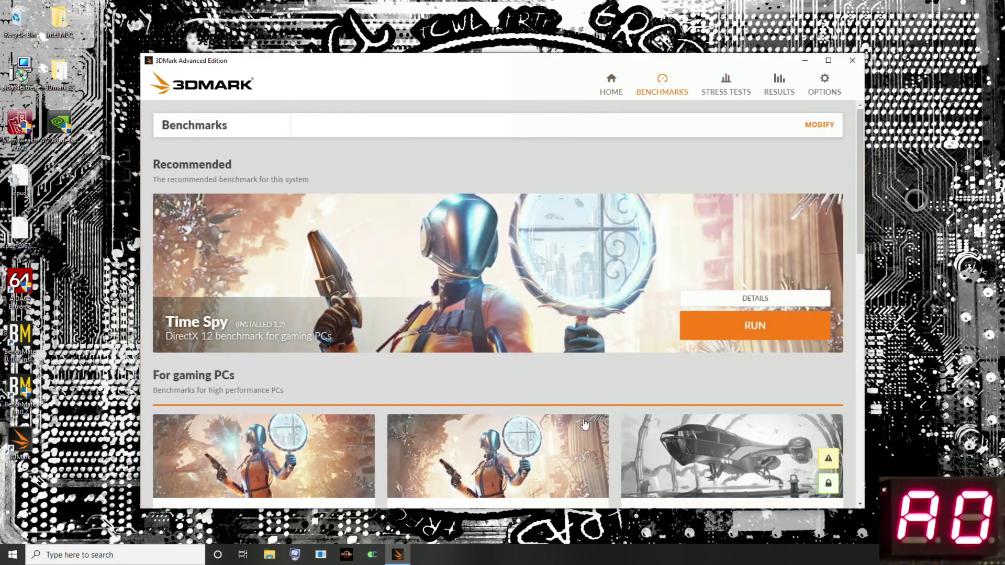
pyautogui.scroll(-1, 654, 377)
pyautogui.click(599, 291)
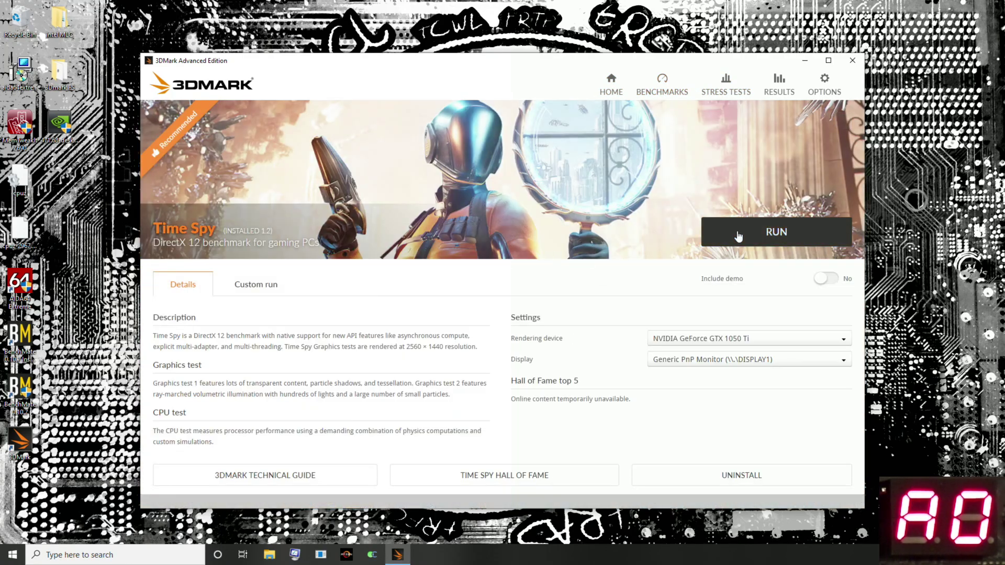
pyautogui.click(269, 287)
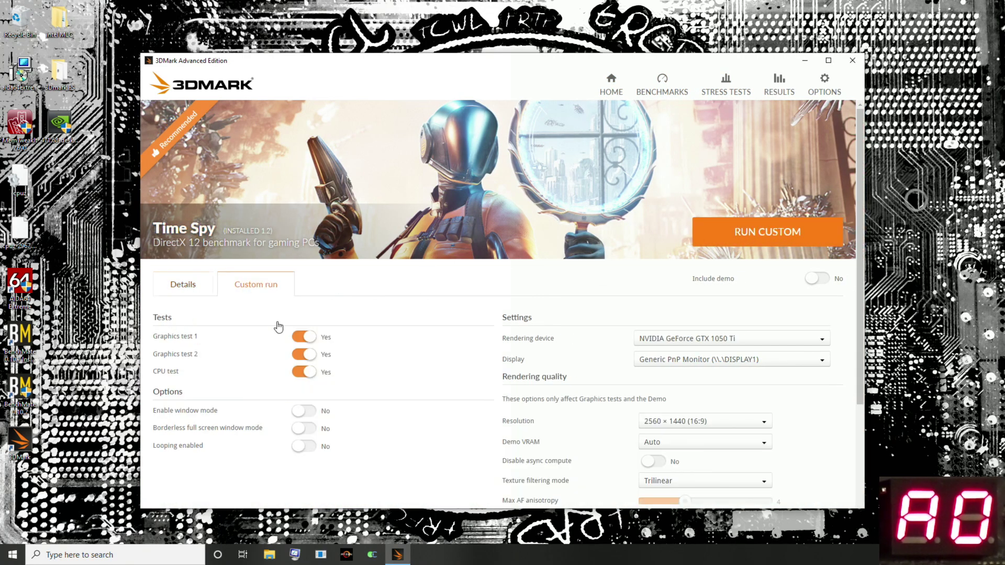
pyautogui.click(304, 336)
pyautogui.click(304, 355)
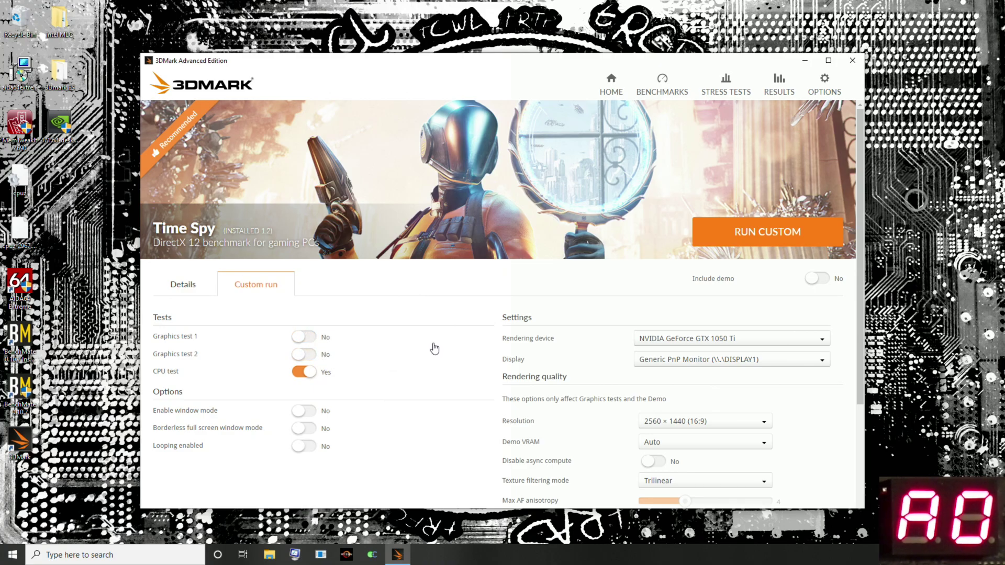
# Step: Run the CPU-only Time Spy custom benchmark, scoring 21 191 on the CPU test
pyautogui.click(754, 231)
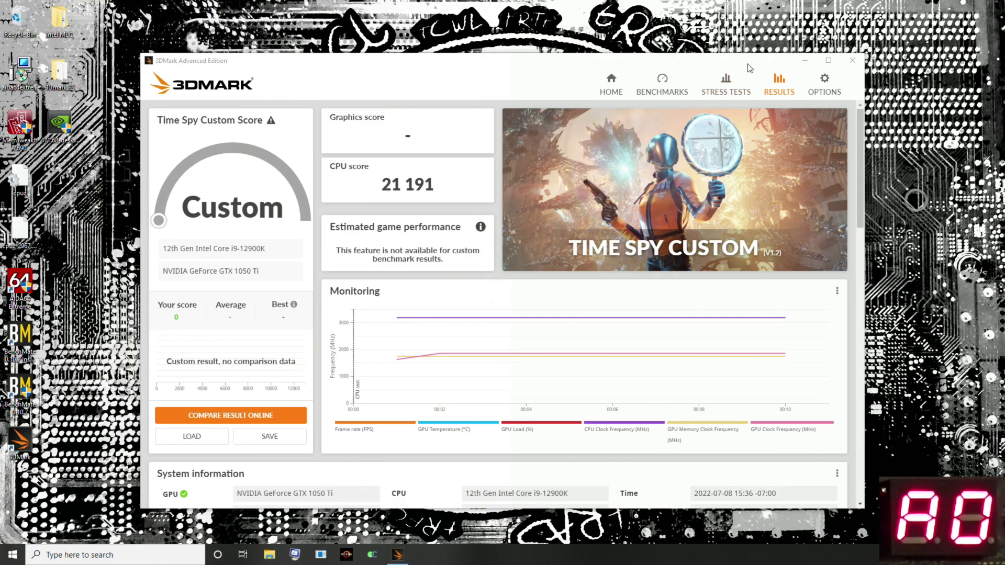
# Step: Close 3DMark and relaunch MemTweakIt to show the DDR5-6200 timings
pyautogui.click(850, 62)
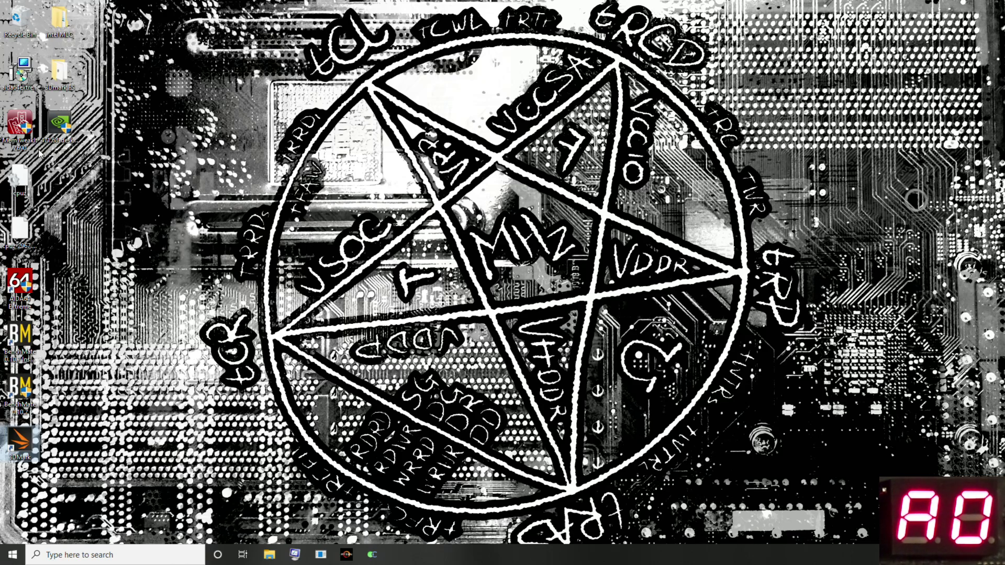
pyautogui.doubleClick(26, 131)
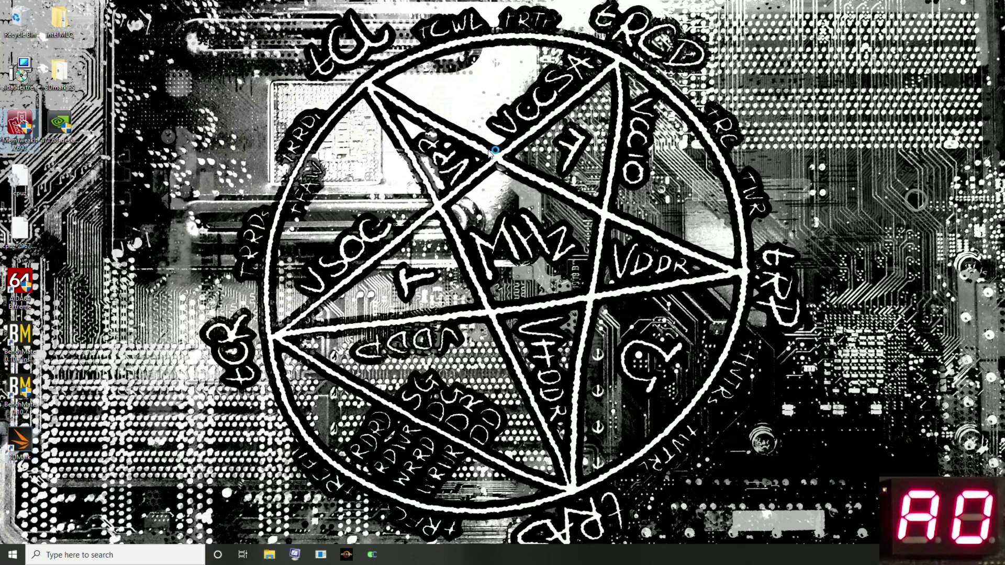